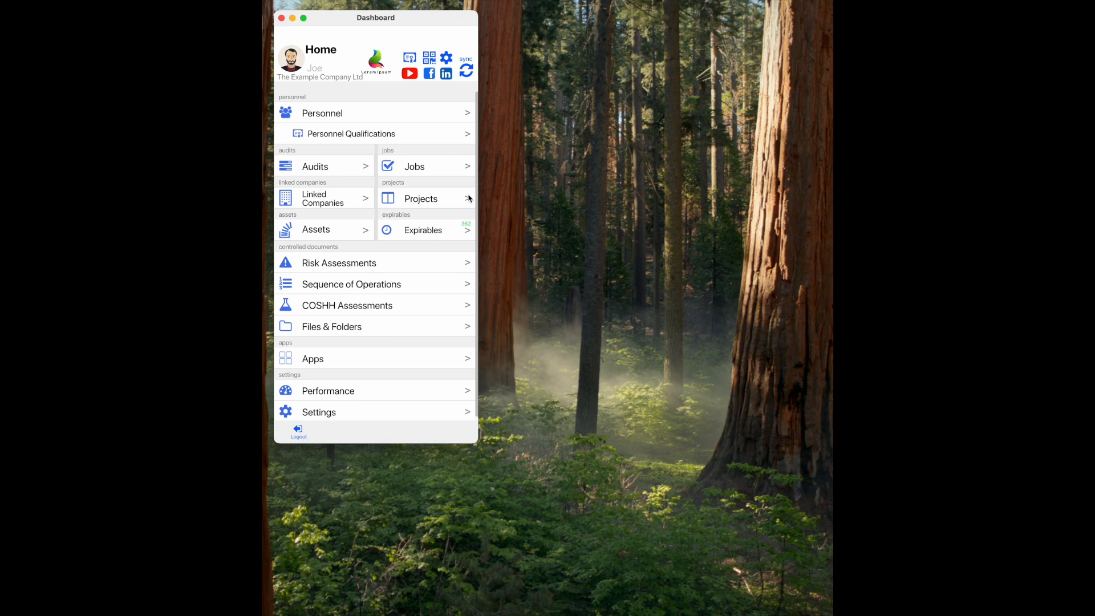
- Open the Example RAMS method statement from Example Project in the projects list
left_click(420, 199)
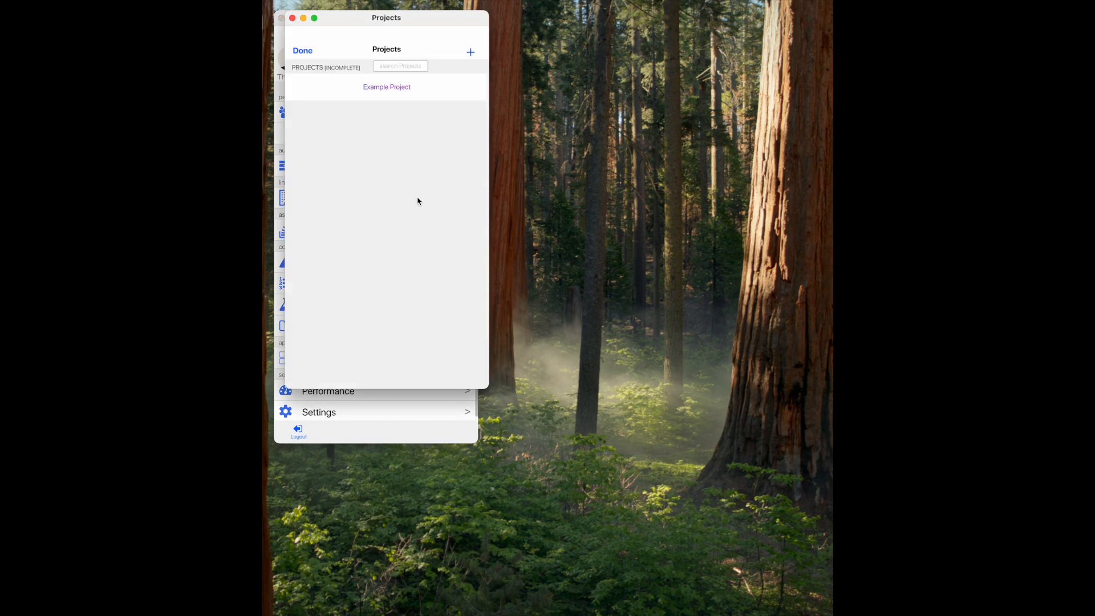
left_click(392, 88)
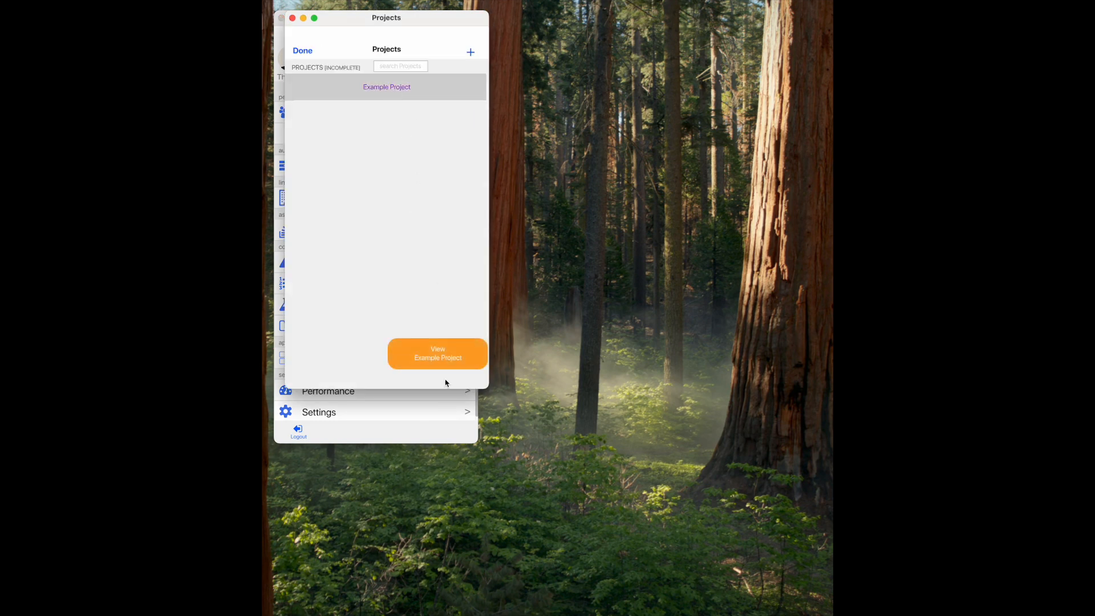
left_click(450, 352)
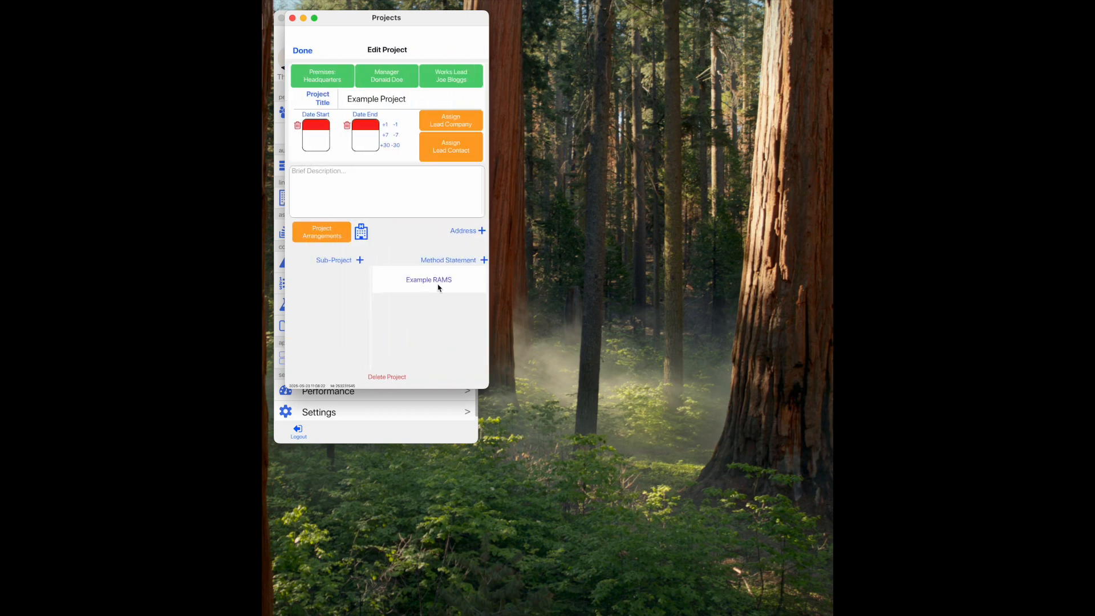
left_click(438, 287)
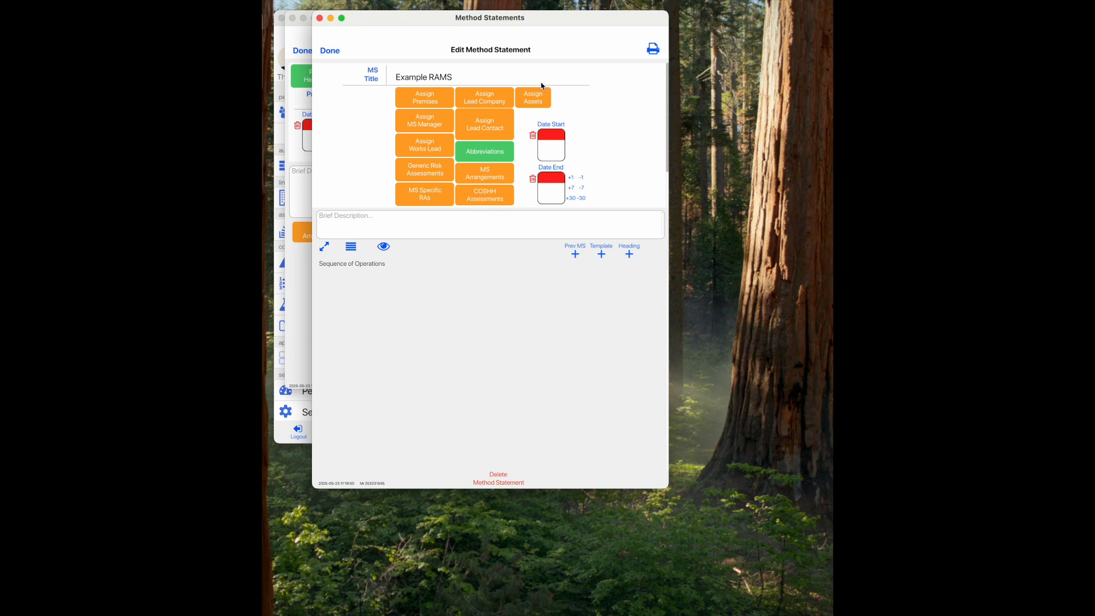
- Assign the JCB Excavator [360], Honda Compressor and Hilti Drill to Example RAMS
left_click(544, 103)
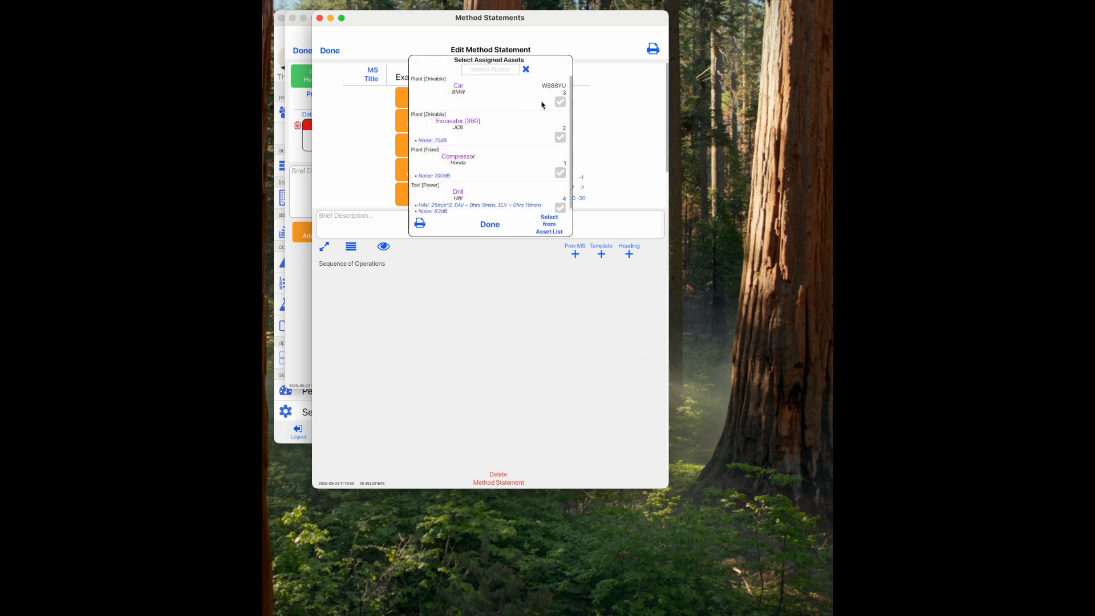
left_click(561, 140)
left_click(560, 172)
left_click(562, 209)
- Export the assigned assets into a RAMS folder placed on the Desktop
left_click(421, 224)
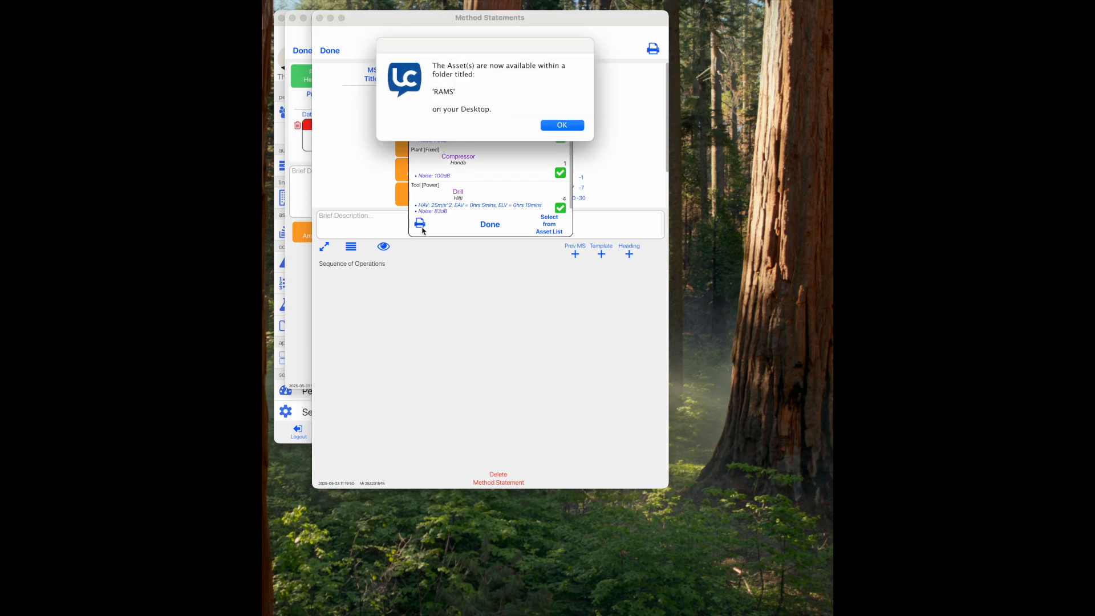
left_click(562, 122)
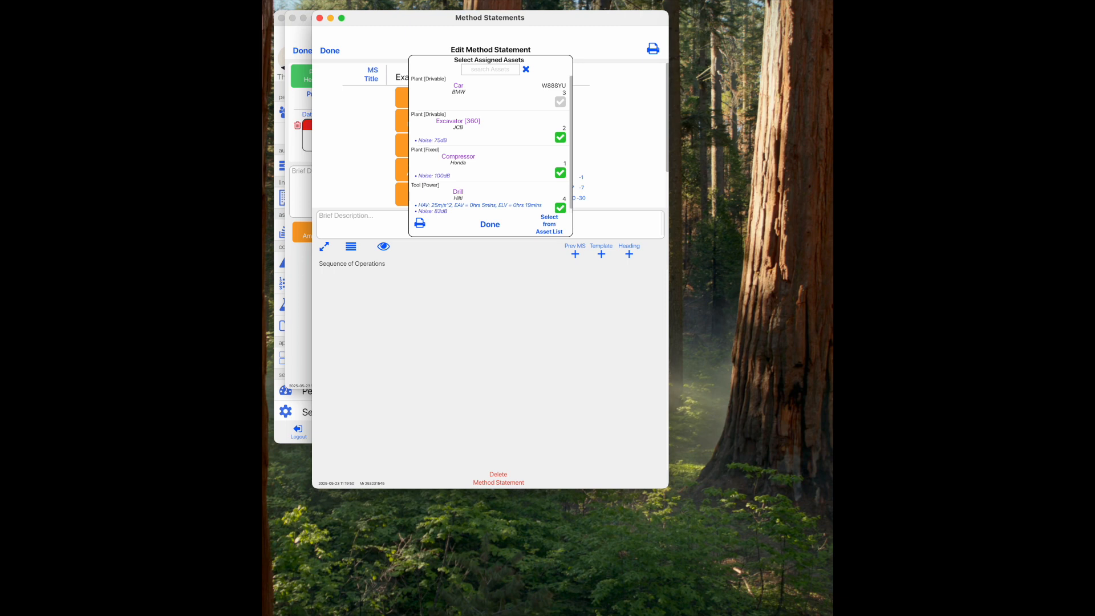
left_click_drag(847, 512, 794, 498)
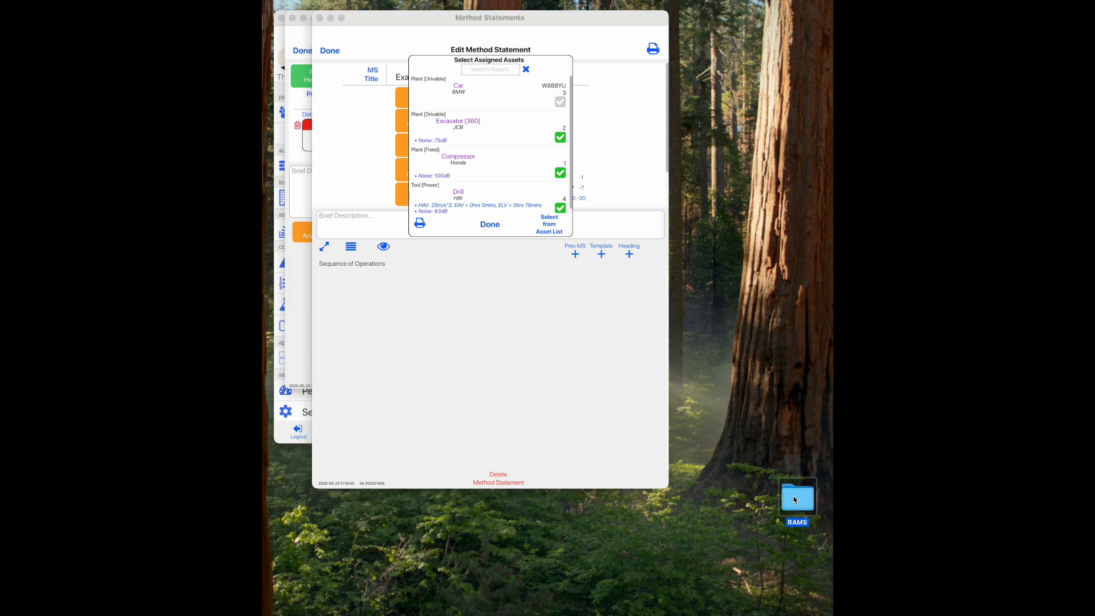
- Browse RAMS > Example Project > [MS] Example RAMS > Assets and open the Hilti Drill report PDF
double_click(794, 500)
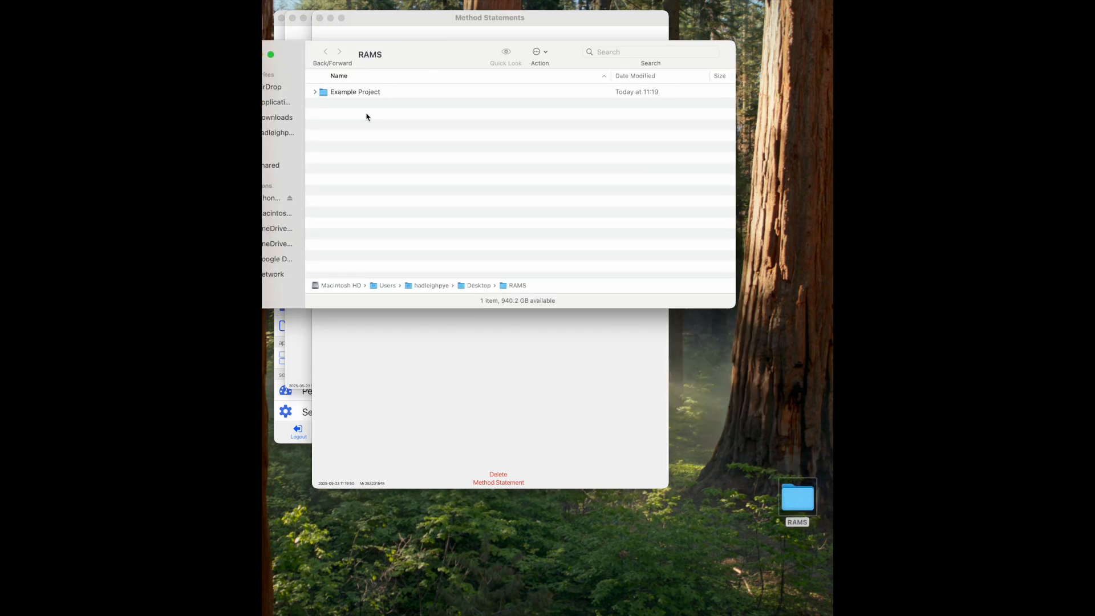
double_click(372, 96)
double_click(380, 94)
double_click(366, 94)
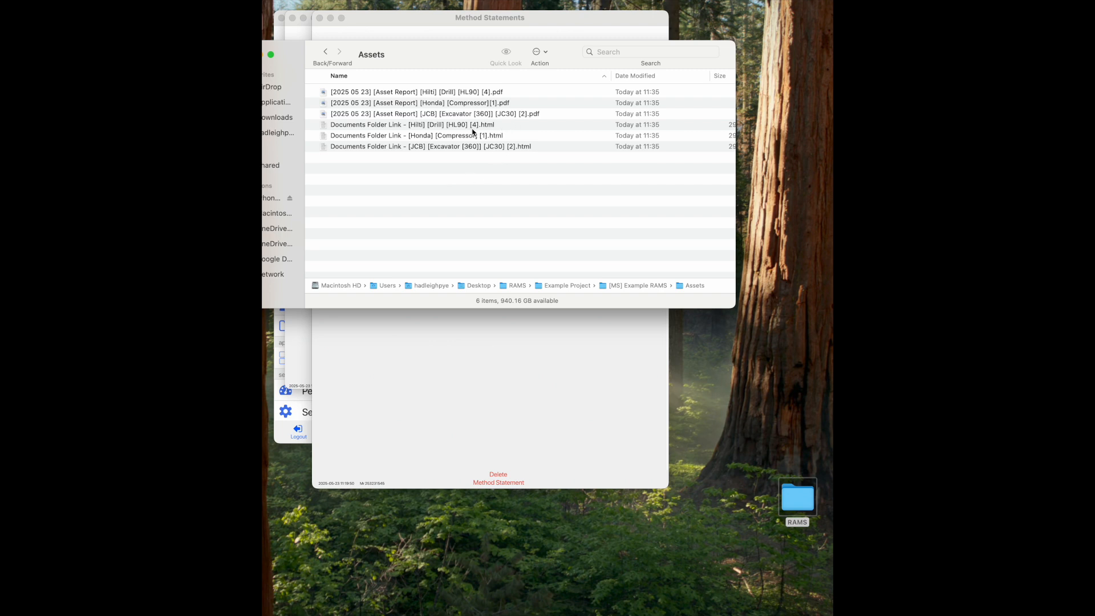
double_click(448, 93)
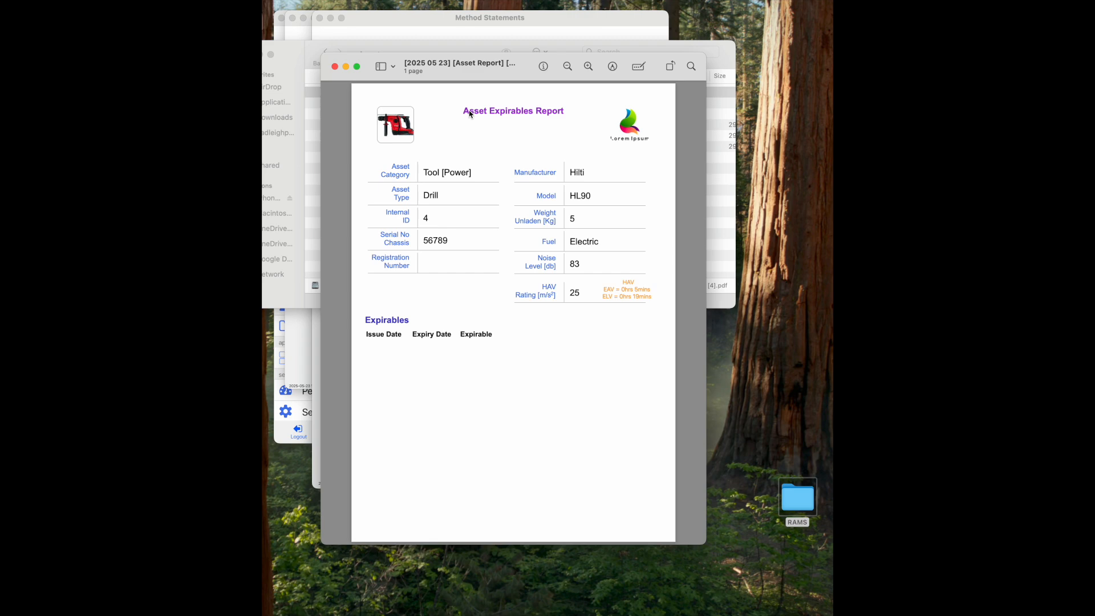
- Close the Hilti Drill report, then view and close the JCB Excavator asset report
left_click(334, 66)
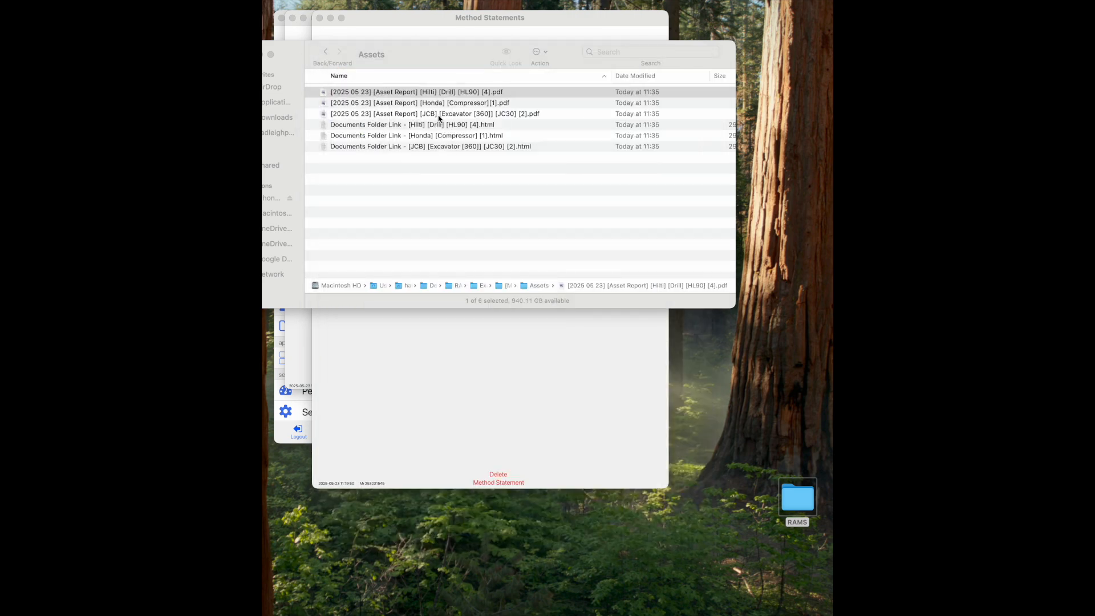
double_click(459, 114)
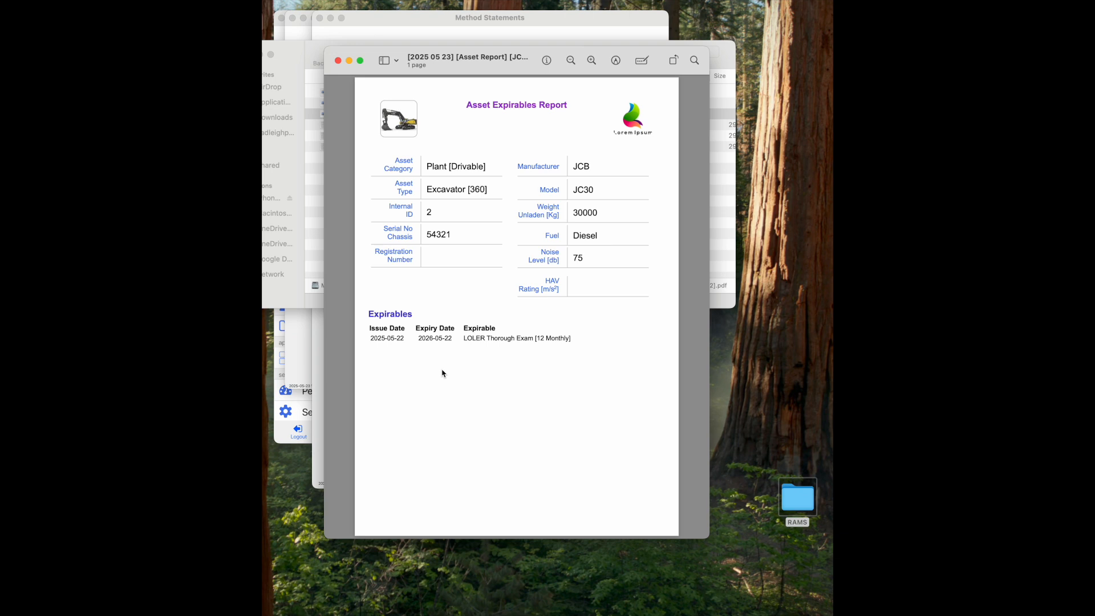
left_click(338, 61)
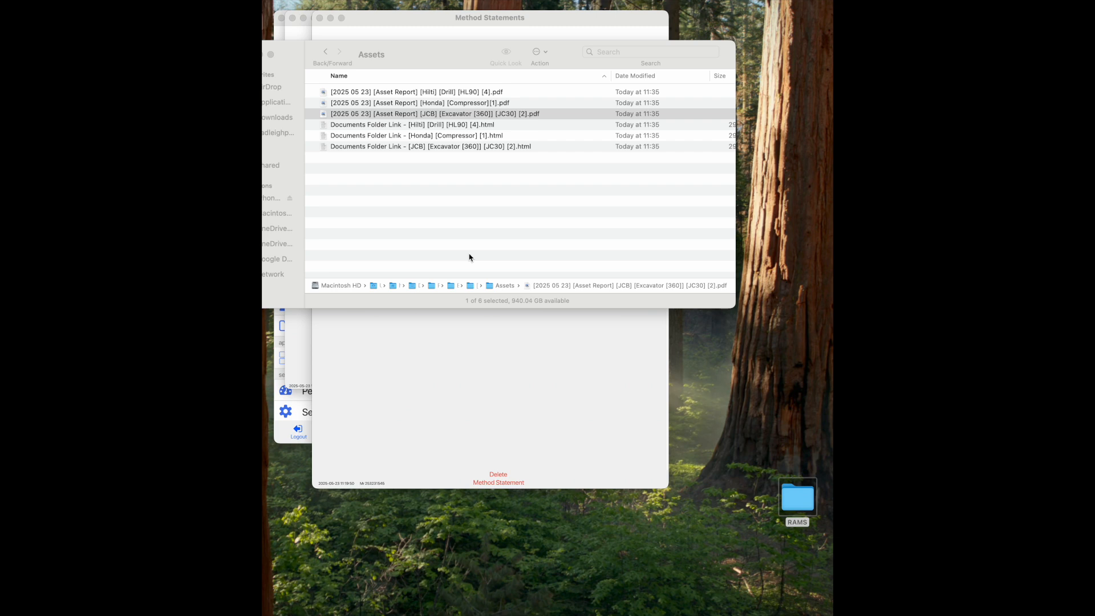
- Open the JCB Excavator's Dropbox folder link, preview its LOLER certificate, then close the browser
double_click(399, 147)
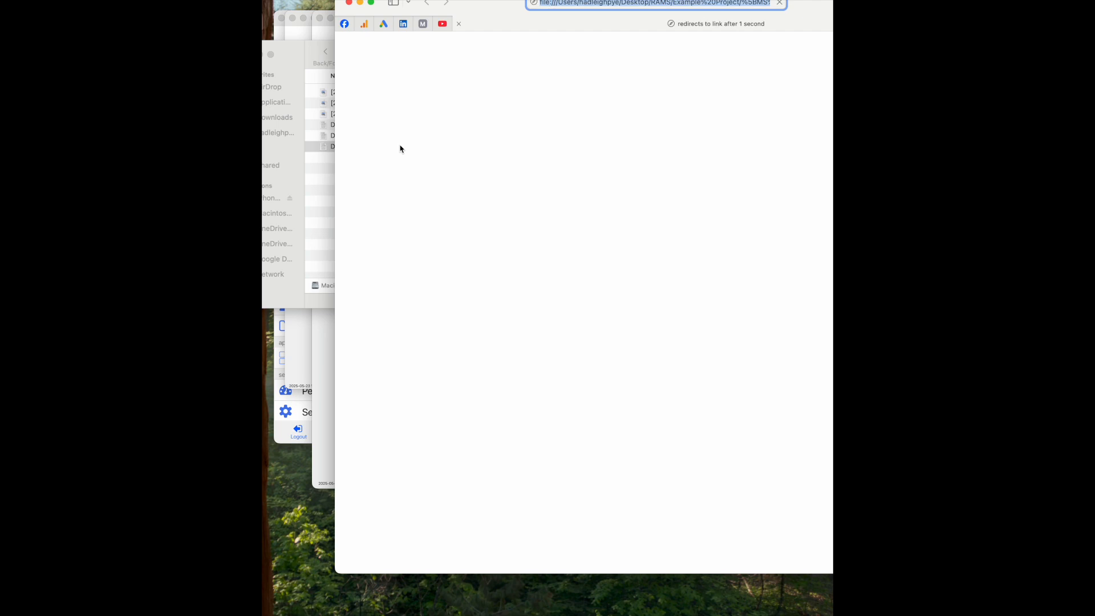
left_click_drag(499, 2, 420, 34)
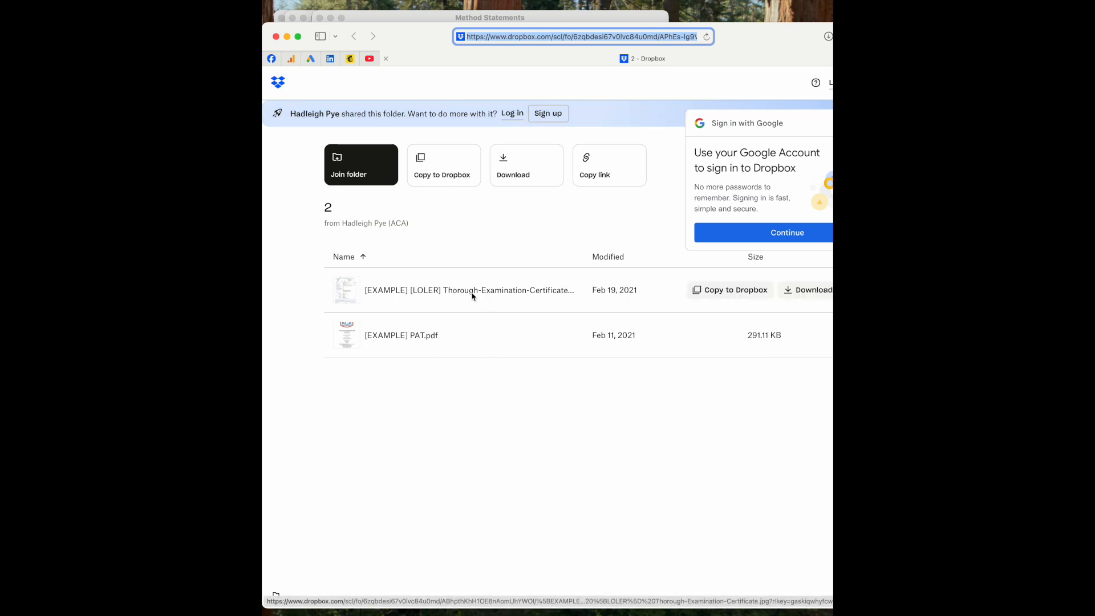
left_click(451, 295)
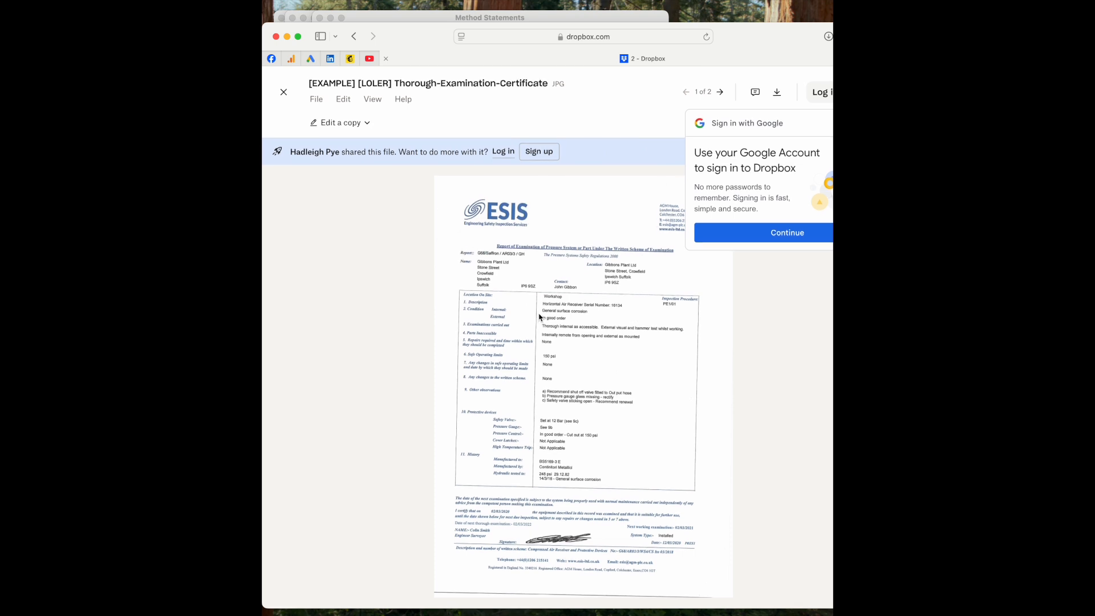
left_click(275, 37)
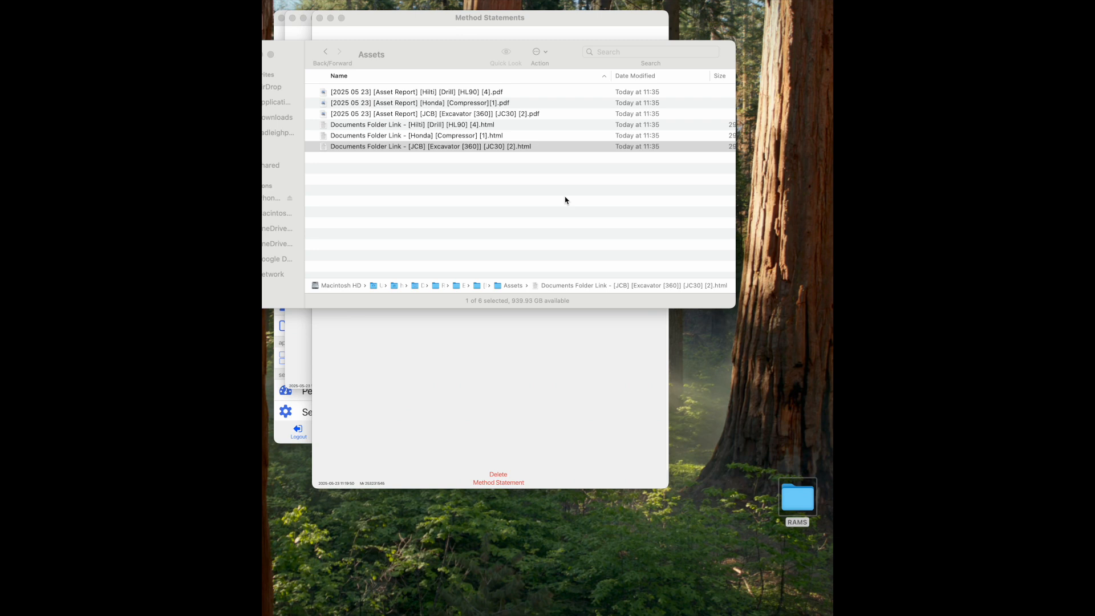
- Close Finder and back out of the method statement, project and projects list to the Dashboard
left_click(270, 55)
left_click(492, 228)
left_click(339, 52)
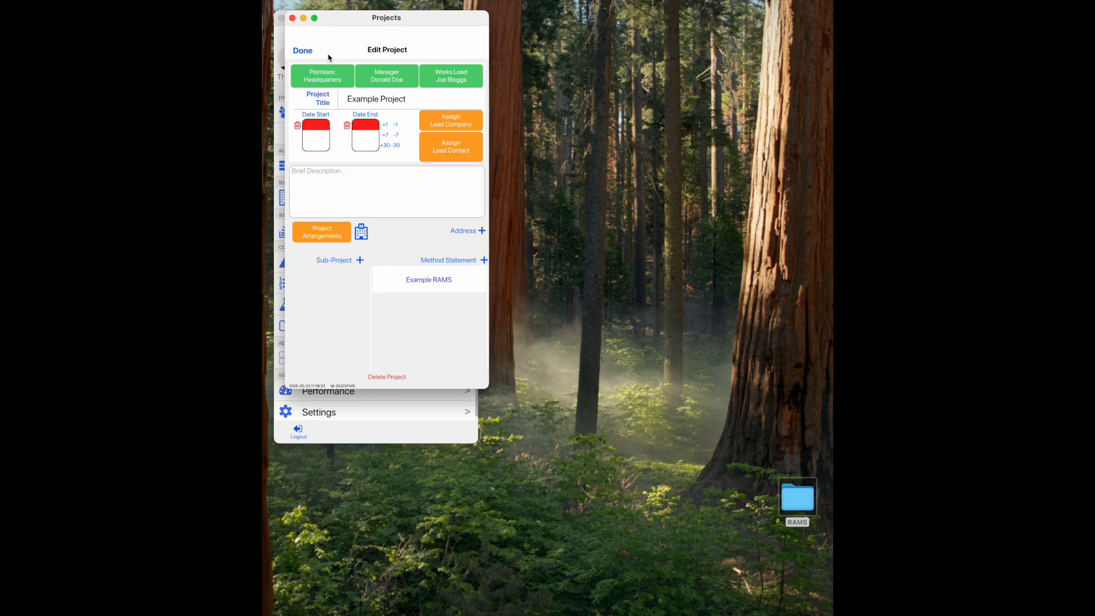
left_click(302, 51)
left_click(302, 50)
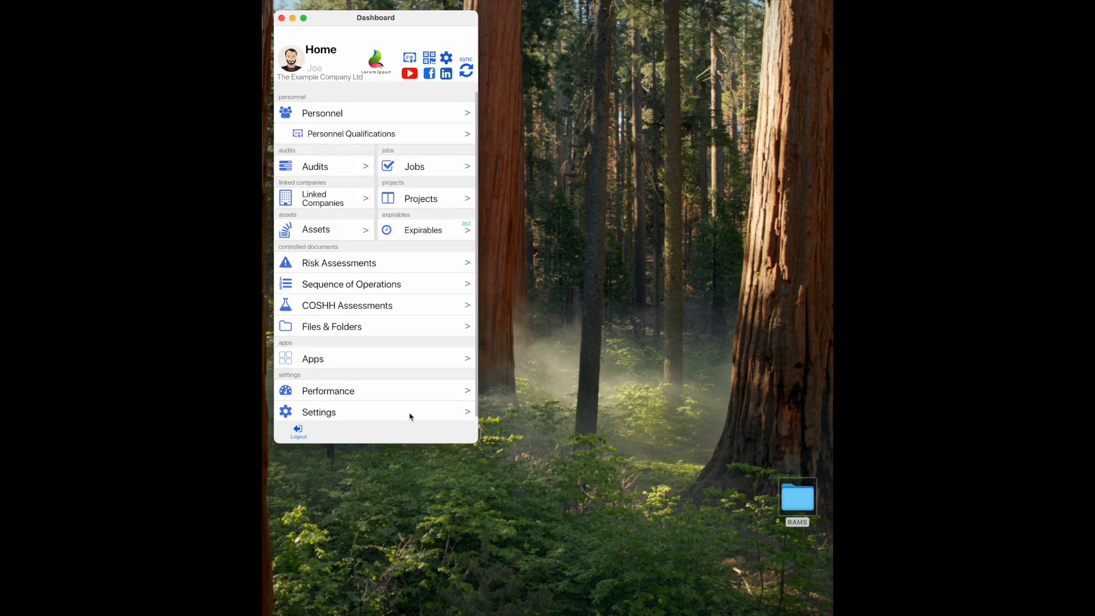
- In Settings > Device Settings, start changing the folder where asset folders are held
left_click(353, 413)
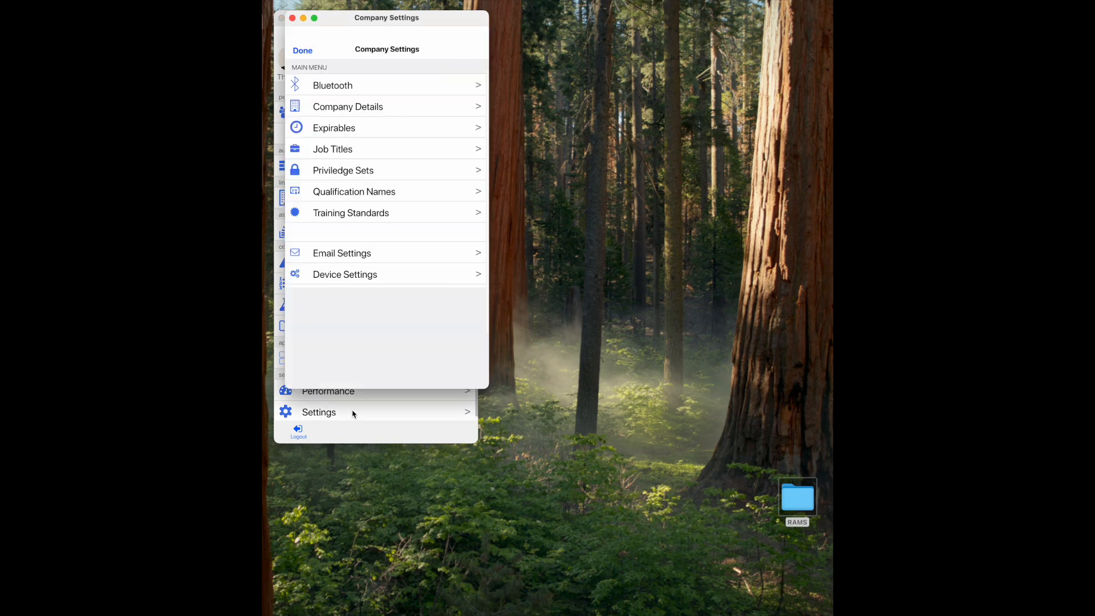
left_click(365, 282)
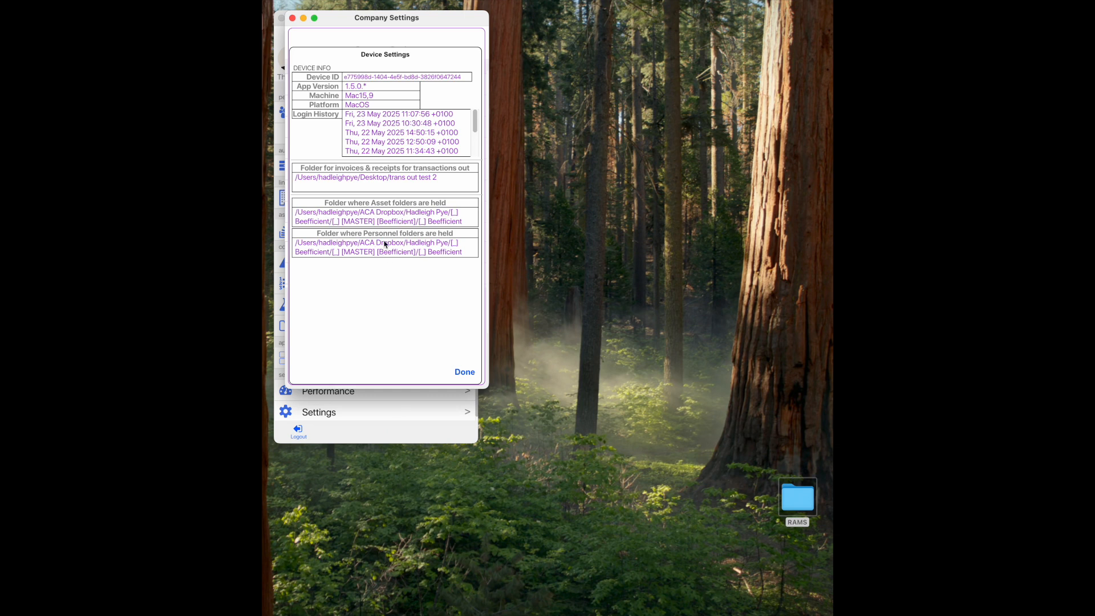
left_click(363, 223)
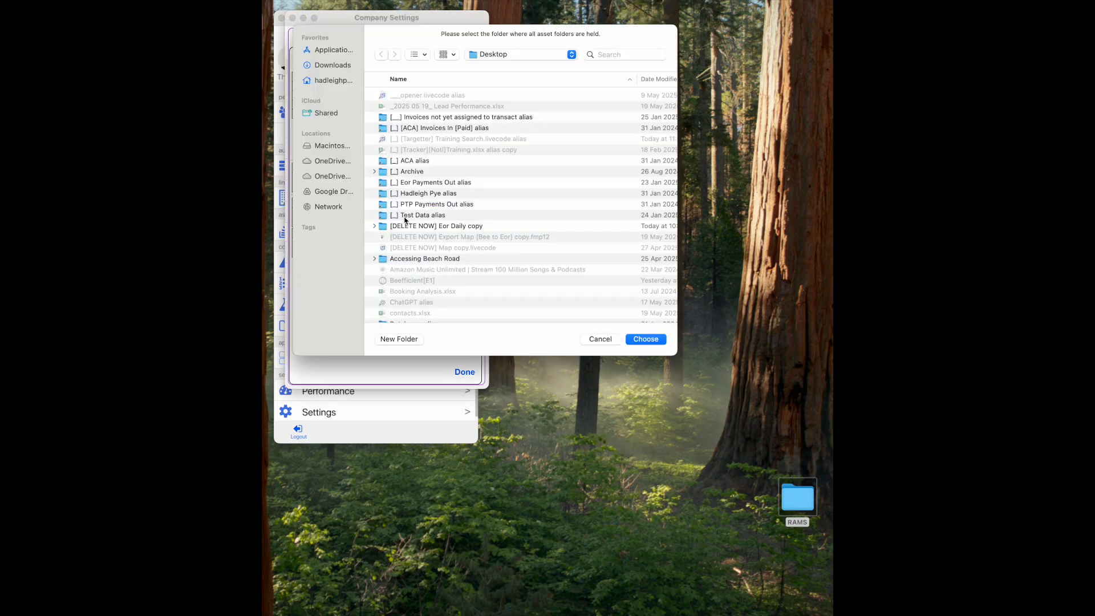
- Set the asset folders location to Example Company's Assets folder and close the settings
scroll(477, 201, "down", 5)
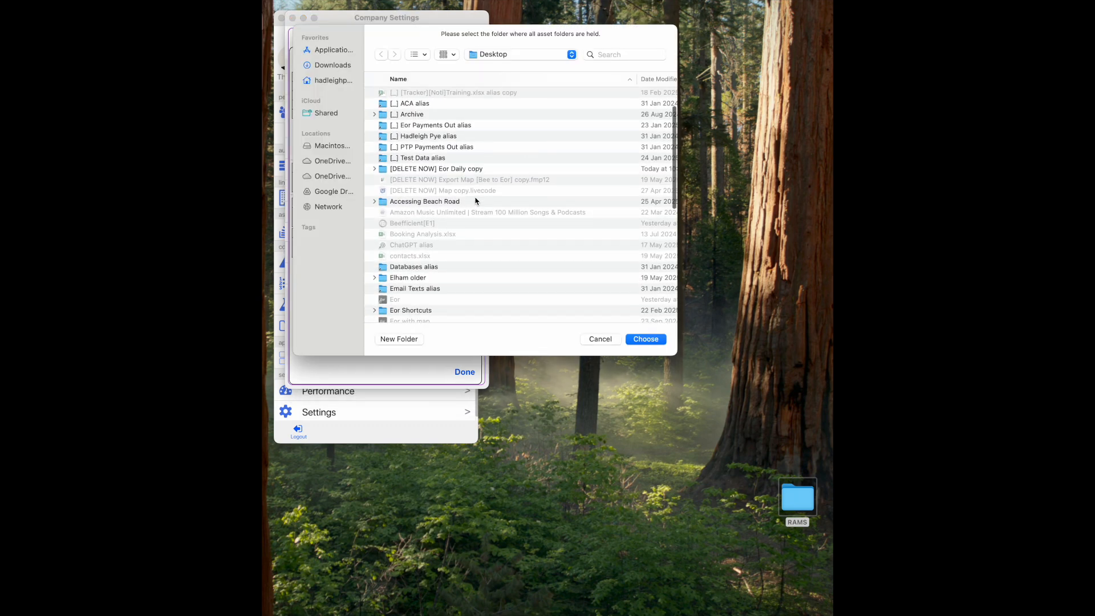
scroll(476, 201, "down", 7)
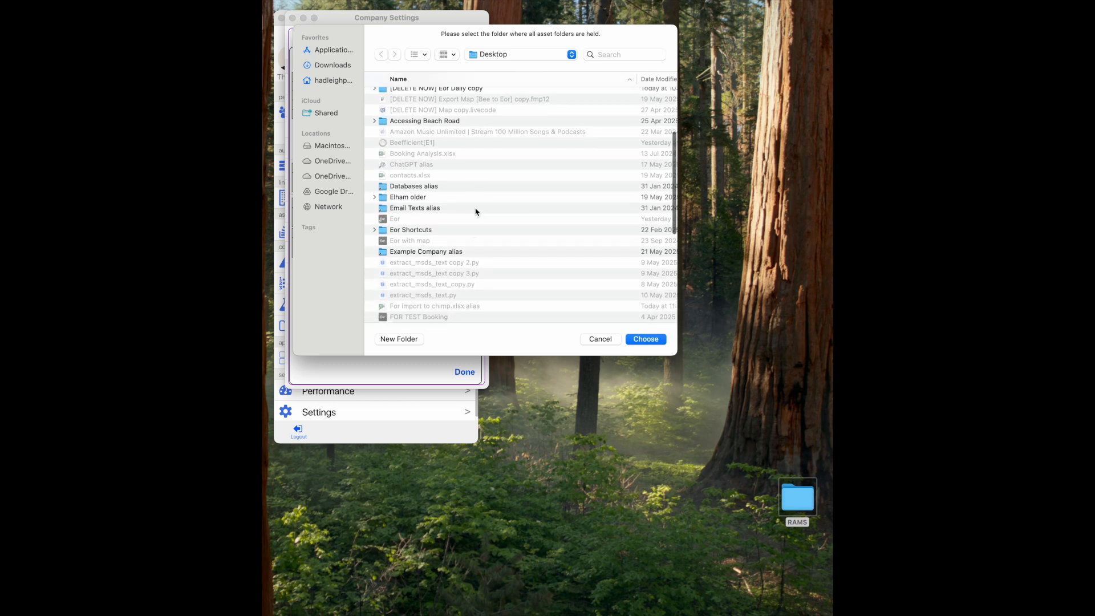
double_click(440, 249)
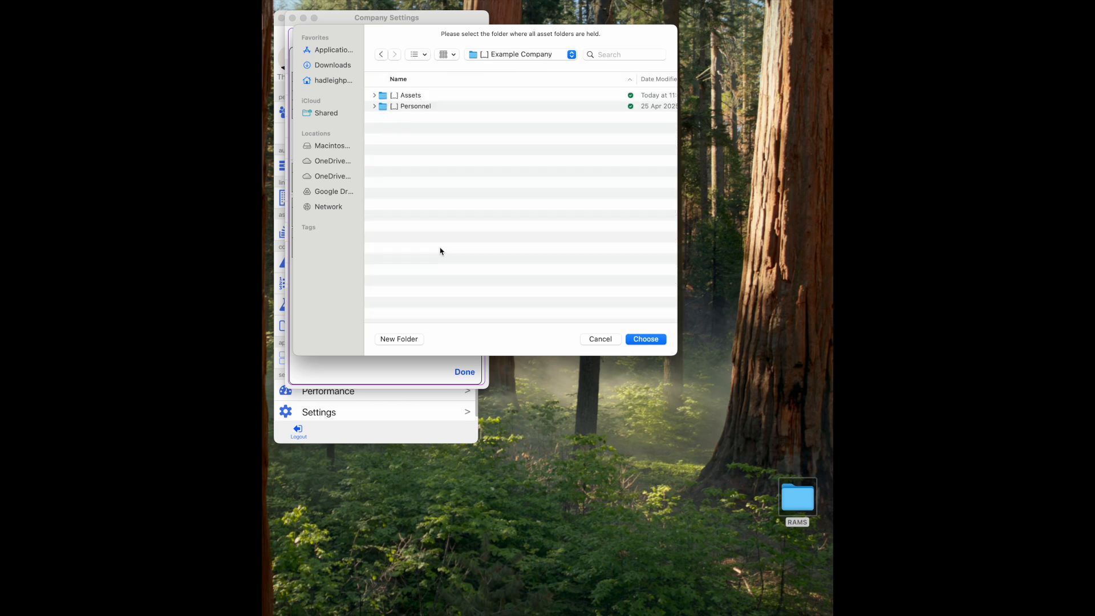
double_click(402, 97)
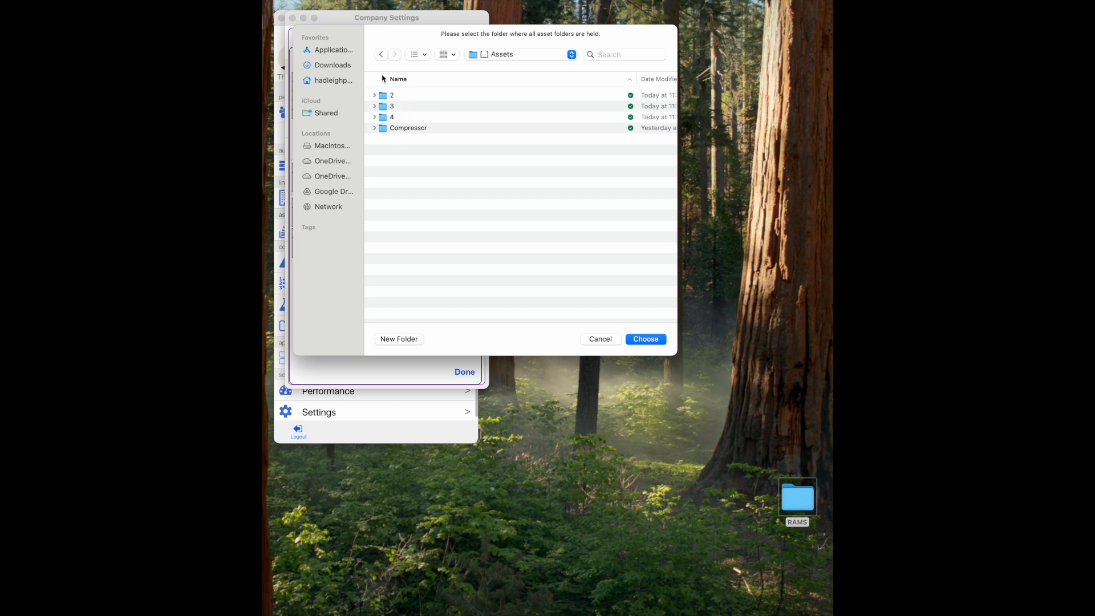
left_click(381, 55)
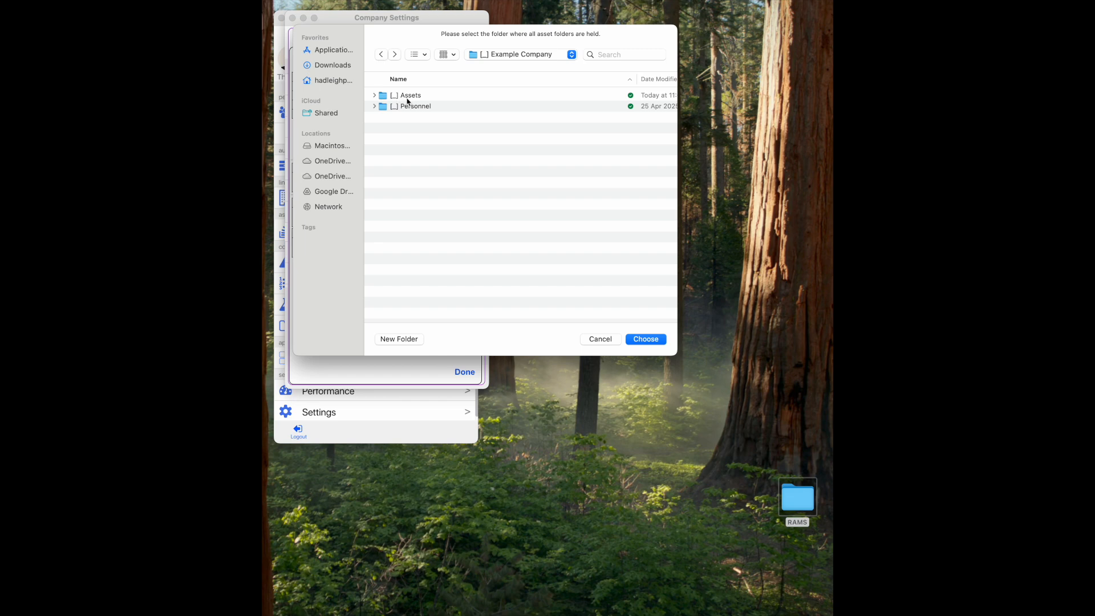
left_click(406, 98)
left_click(652, 339)
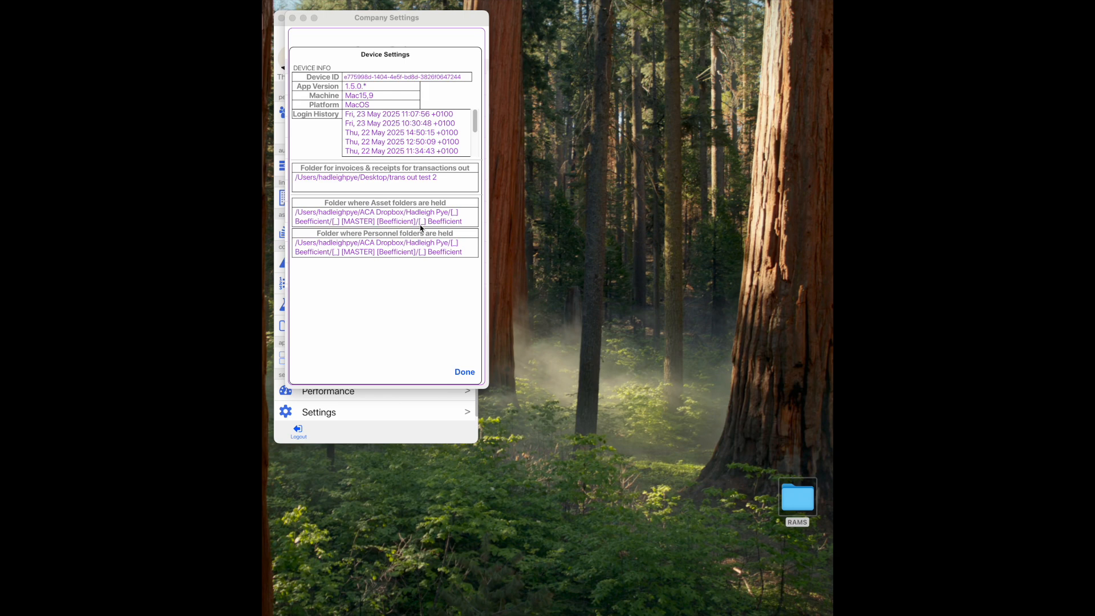
left_click(463, 374)
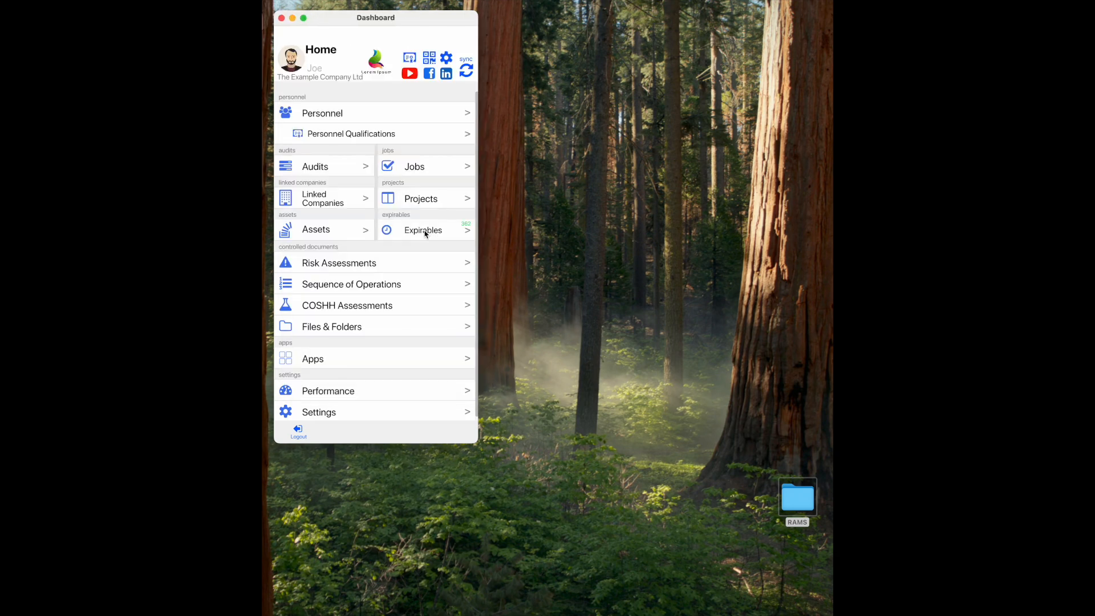
left_click(316, 230)
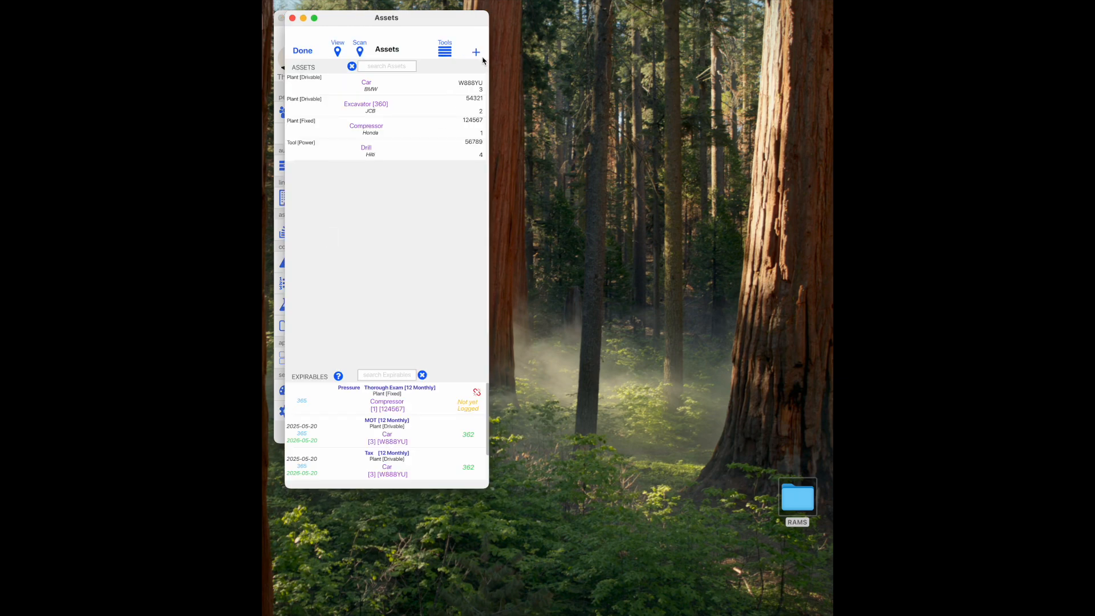
- Open the asset folders in Finder beside the assets list and add a new asset
double_click(797, 497)
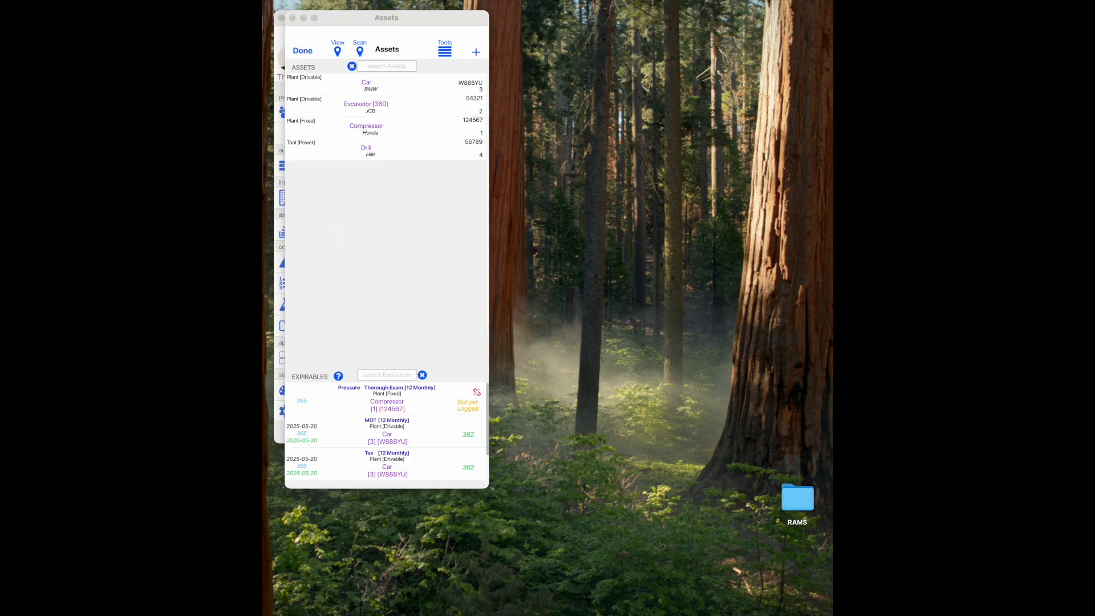
left_click_drag(782, 5, 736, 102)
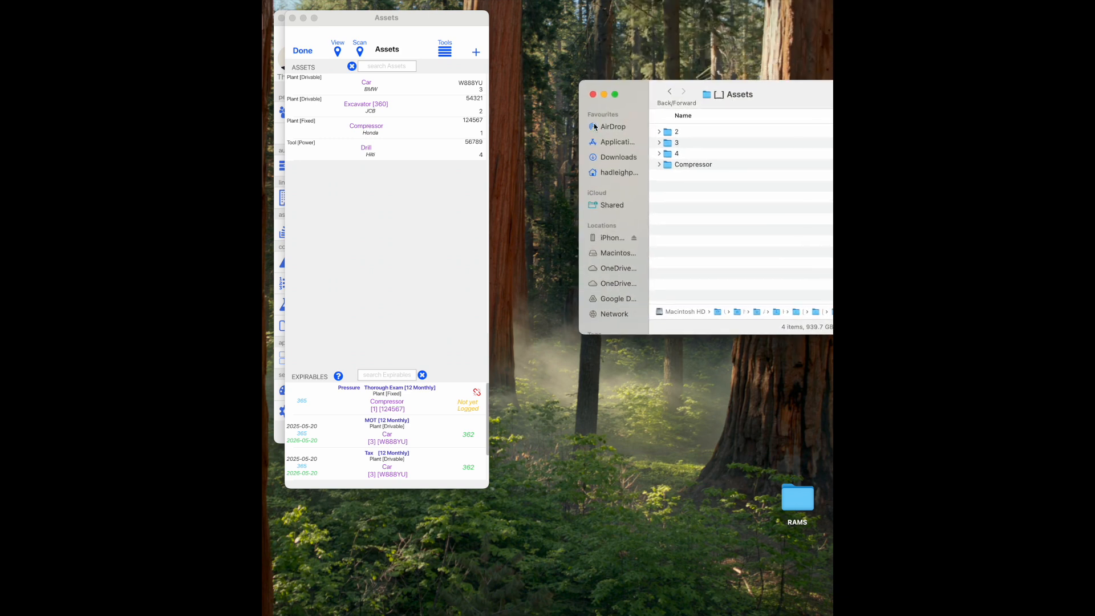
left_click(477, 56)
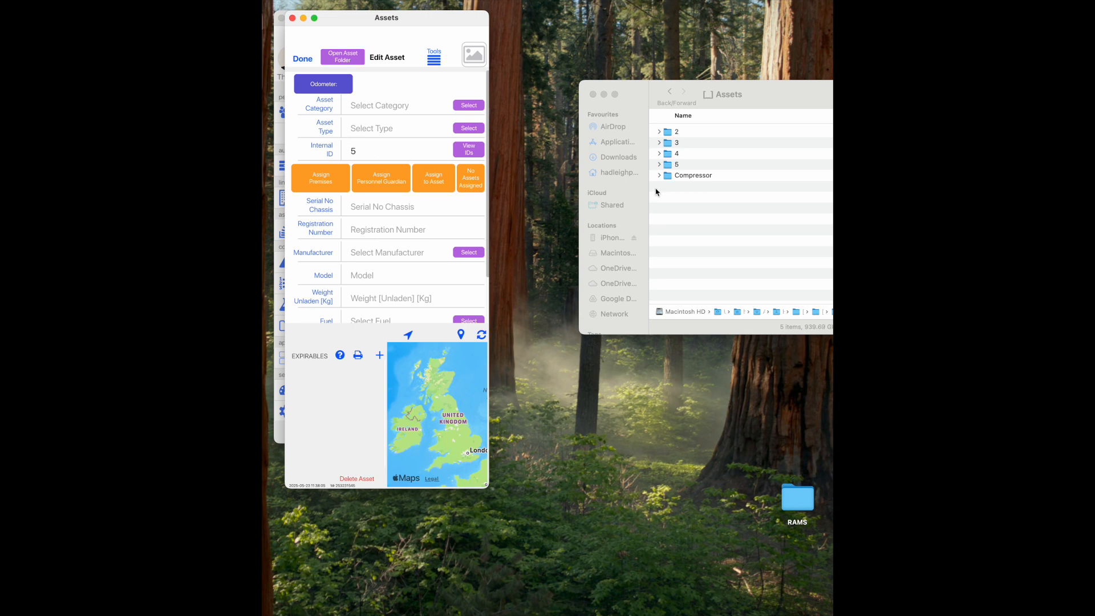
- Give asset 5 category Plant [Drivable] and type Excavator, checking its folder 5 in Finder
left_click(466, 105)
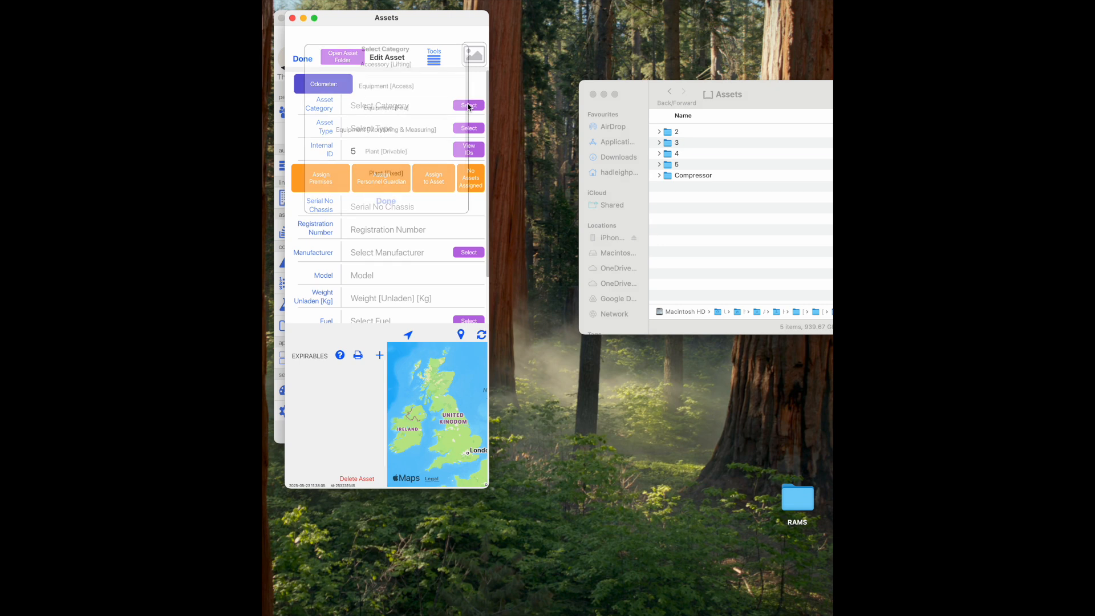
left_click(399, 153)
left_click(371, 125)
type("Excavator")
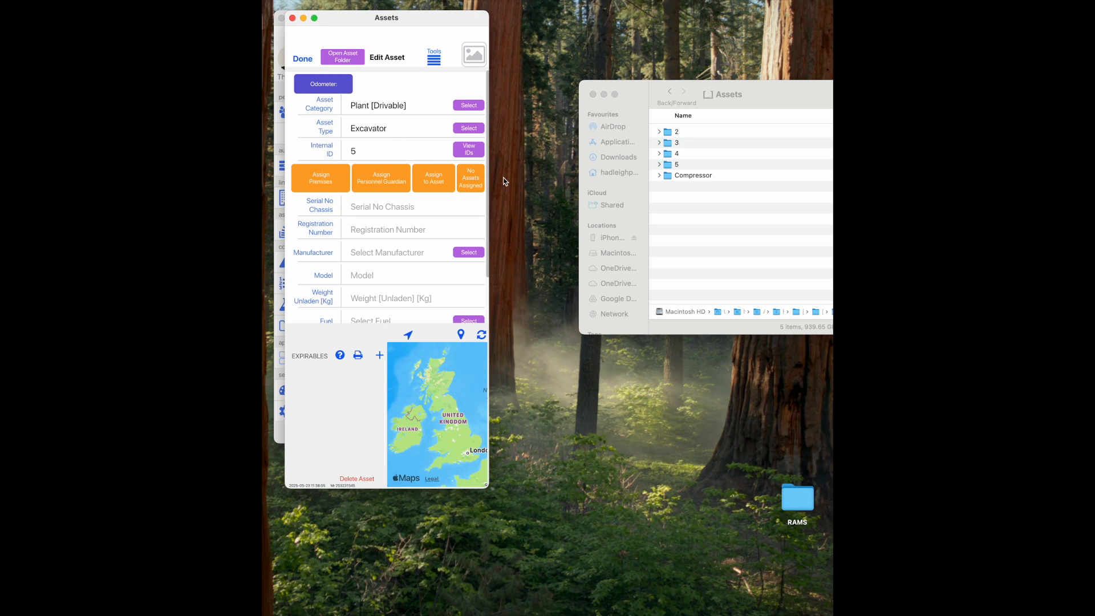
double_click(677, 164)
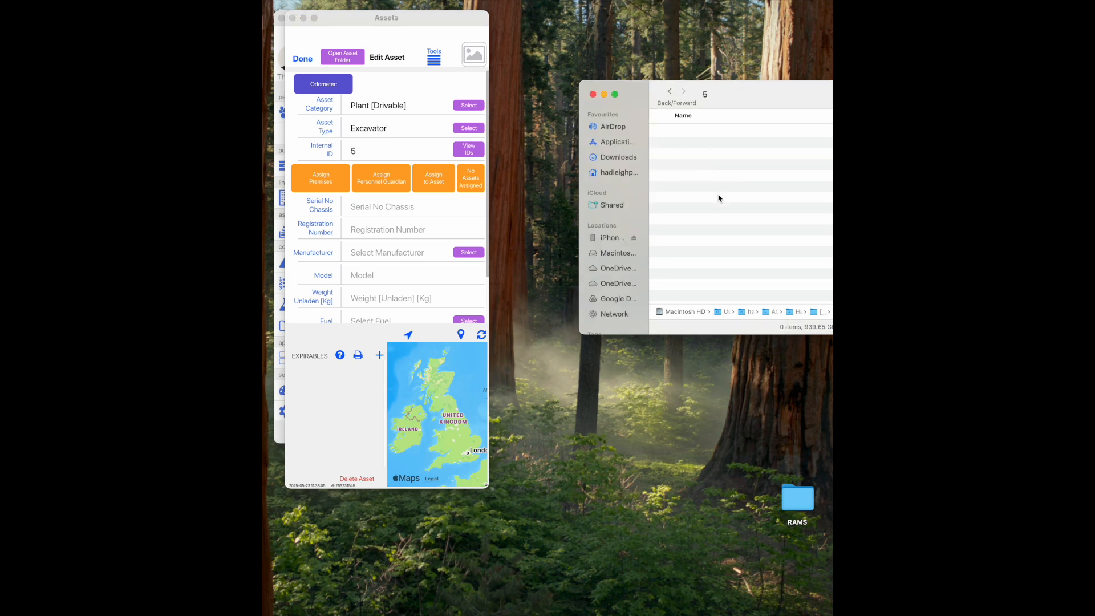
left_click(670, 92)
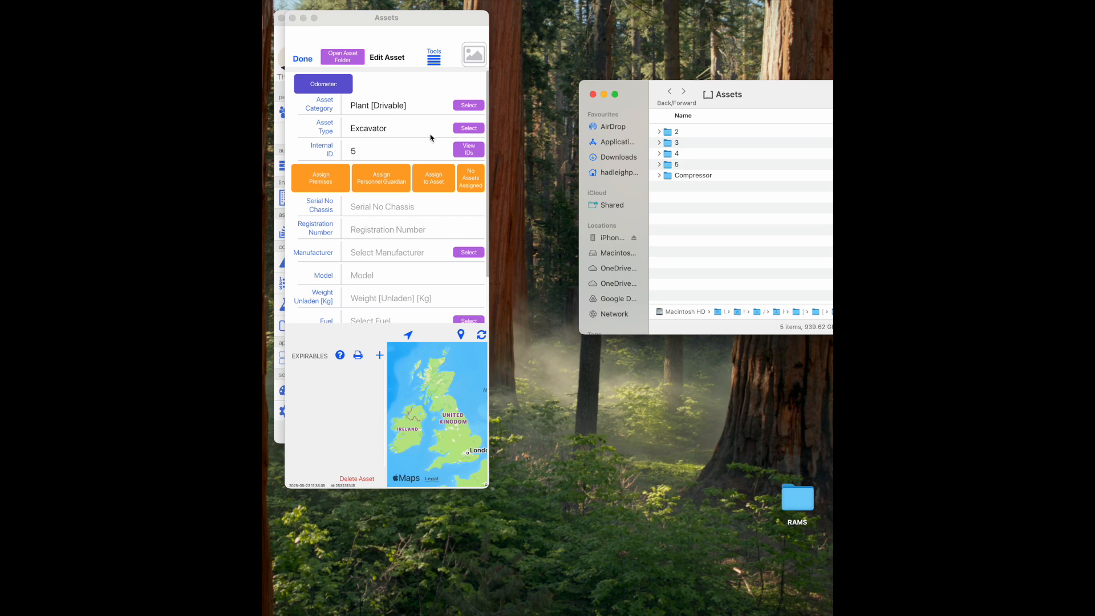
- Open the new asset's Asset Settings via Tools > 'Set the path to the assets folder'
left_click(437, 62)
left_click(438, 64)
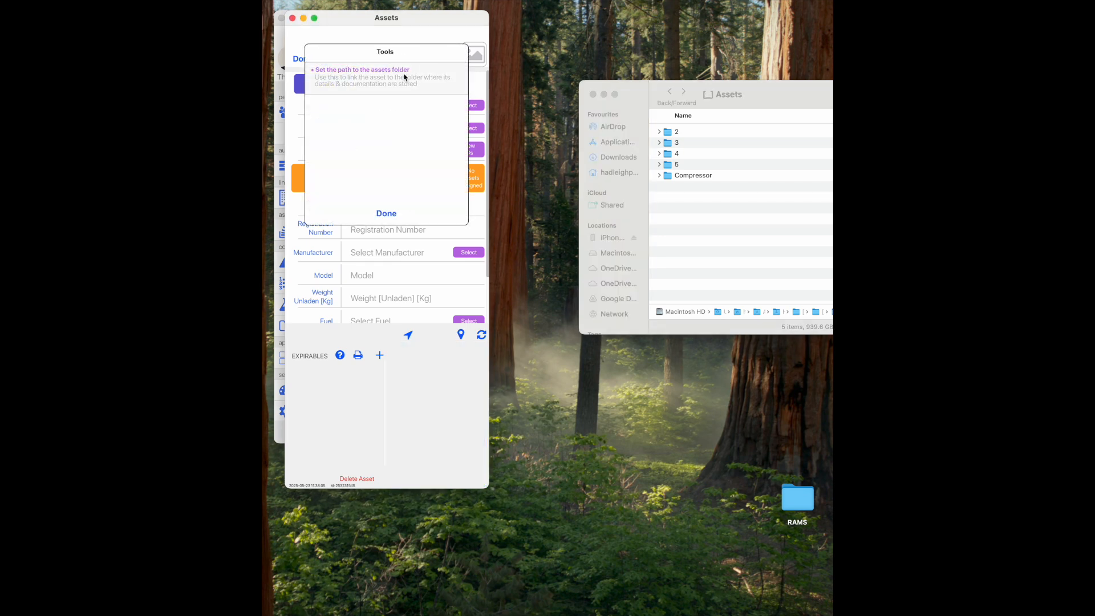
left_click(368, 90)
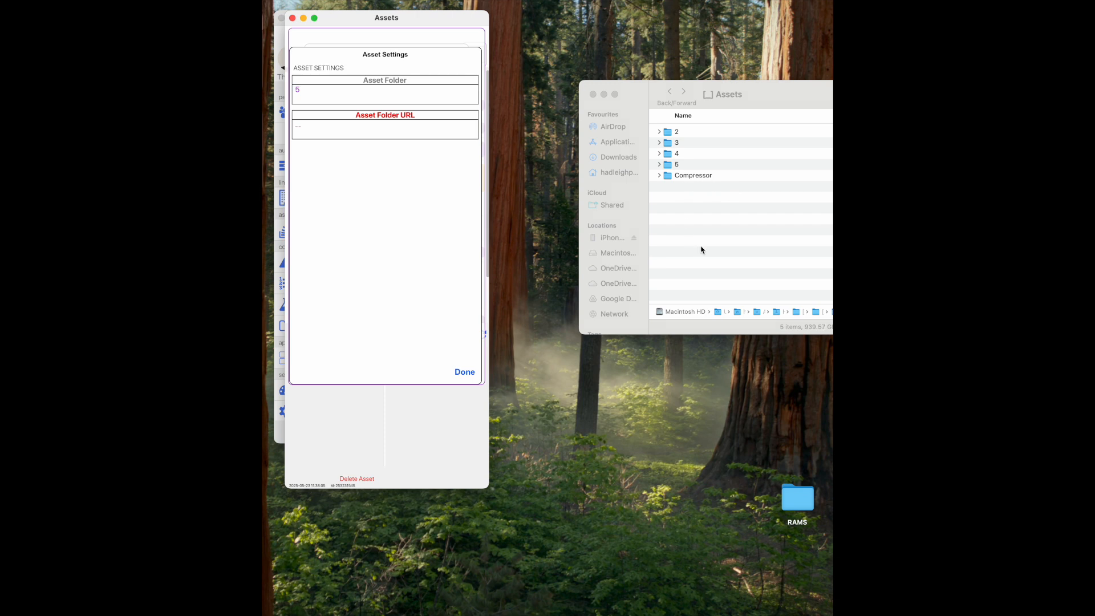
- Create and copy a view-only Dropbox share link for Finder folder 5
right_click(678, 164)
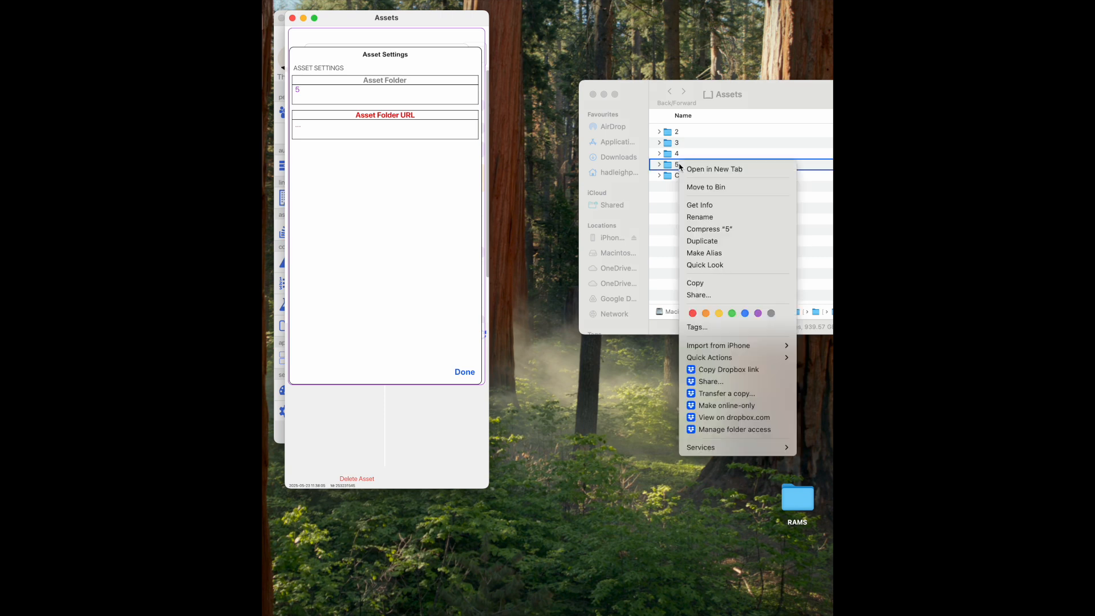
left_click(719, 385)
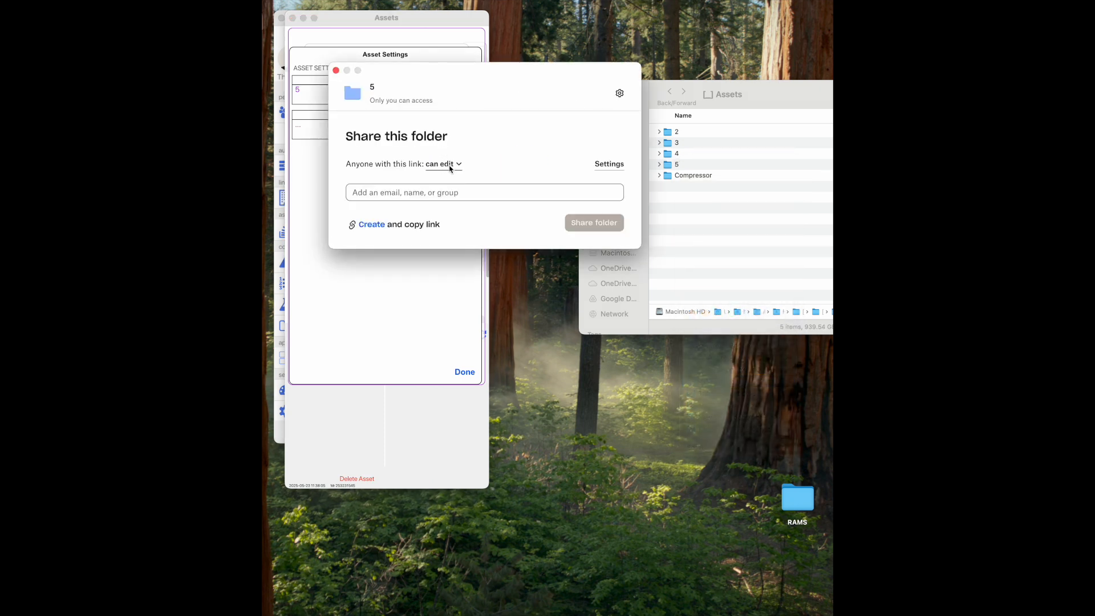
left_click(459, 166)
left_click(447, 188)
left_click(374, 227)
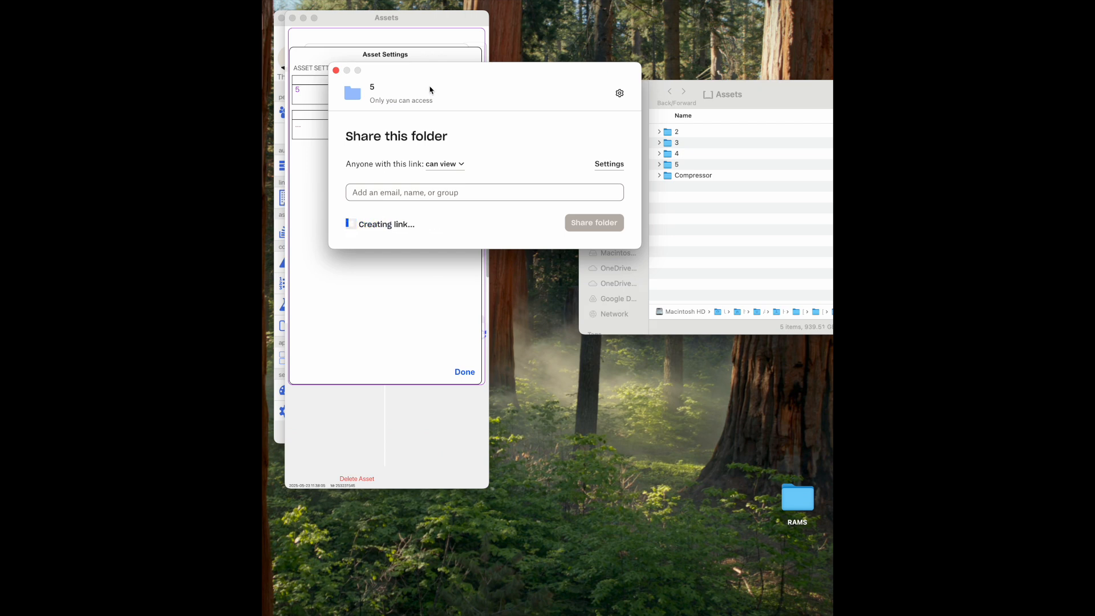
- Paste the Dropbox link into the asset's Asset Folder URL and save the settings
left_click_drag(422, 75, 634, 216)
left_click(398, 131)
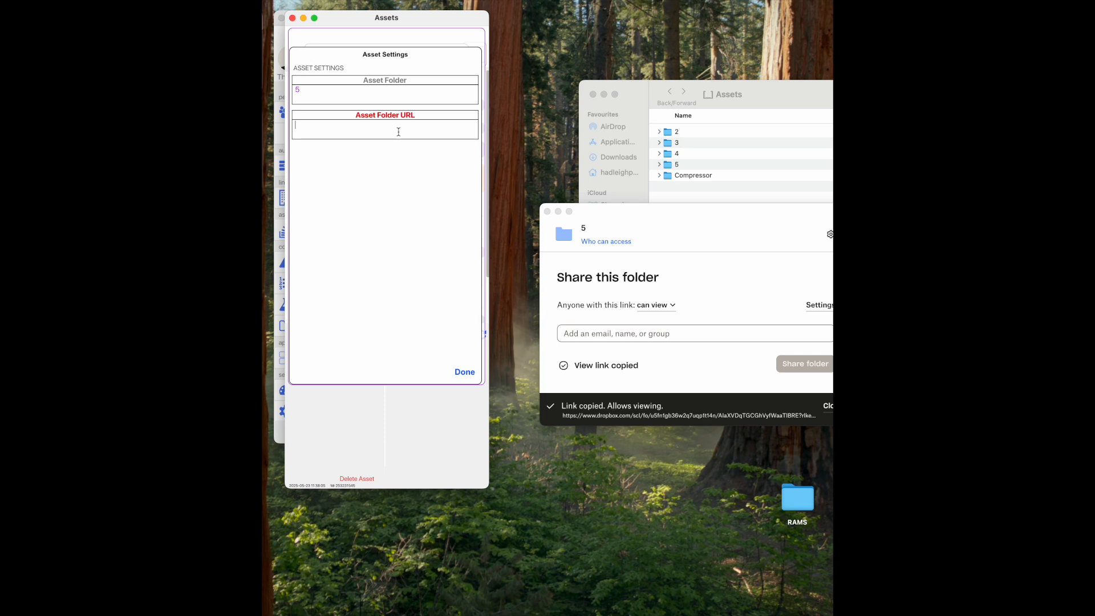
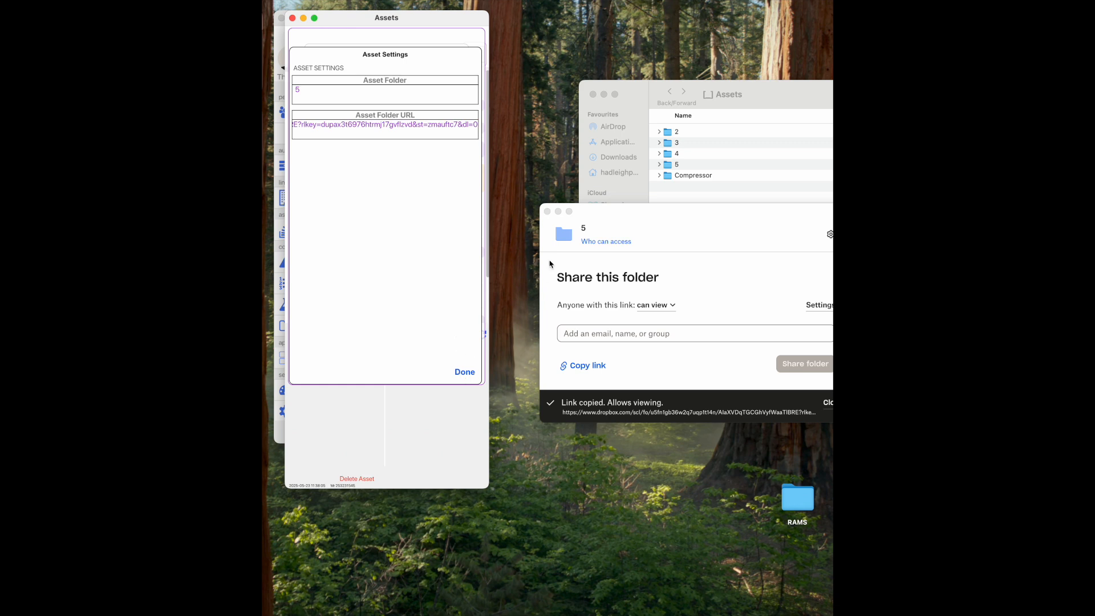
left_click(547, 212)
left_click(466, 372)
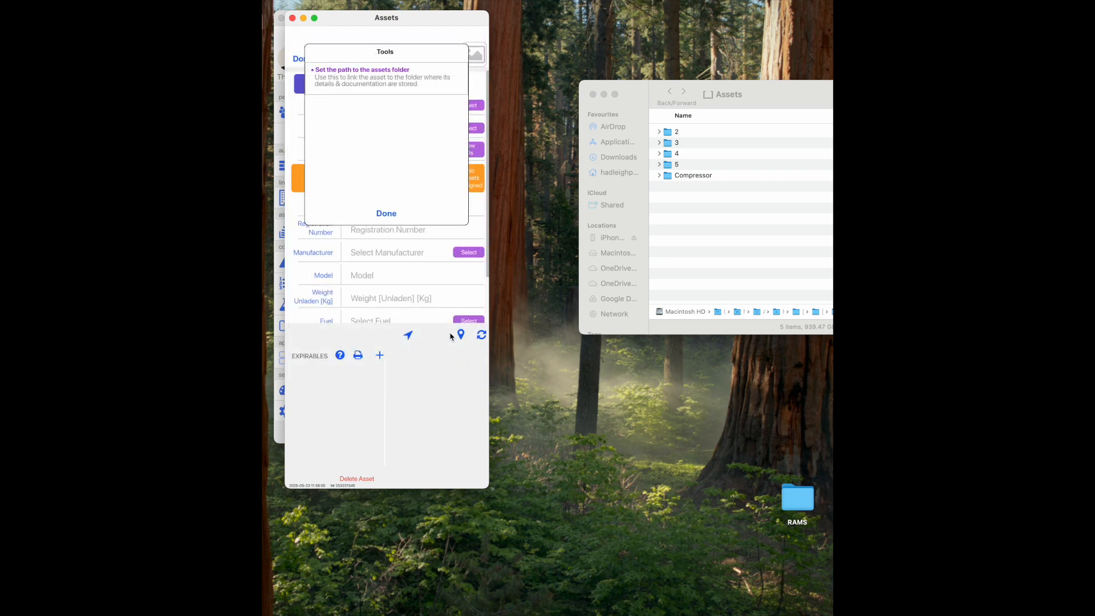
- Close the asset tools and rename Finder folder 5 to 'JCB Exacavator [5]'
left_click(385, 214)
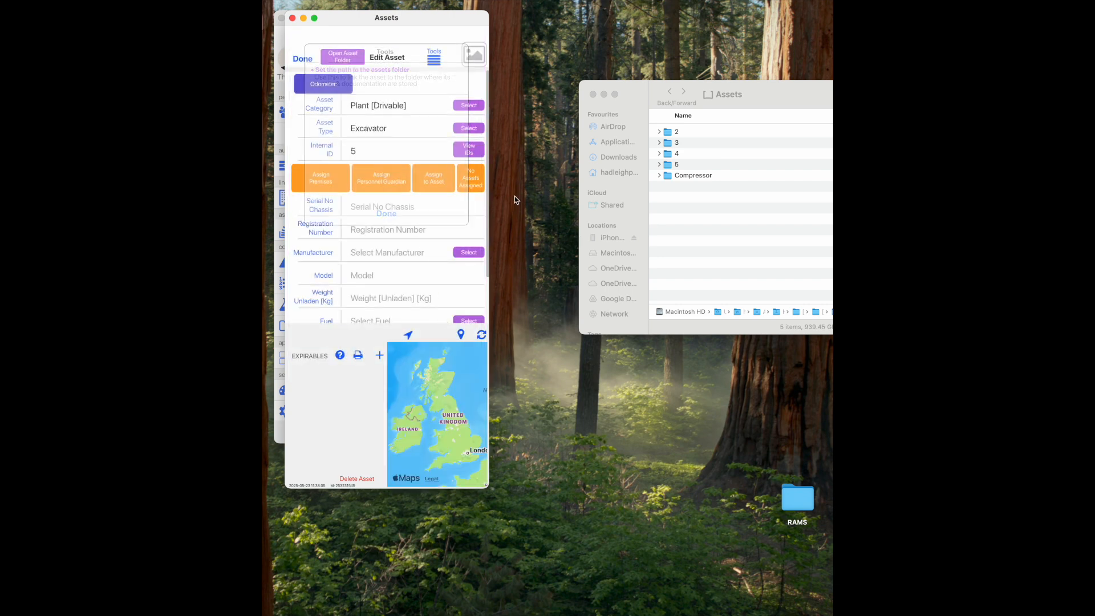
left_click(679, 169)
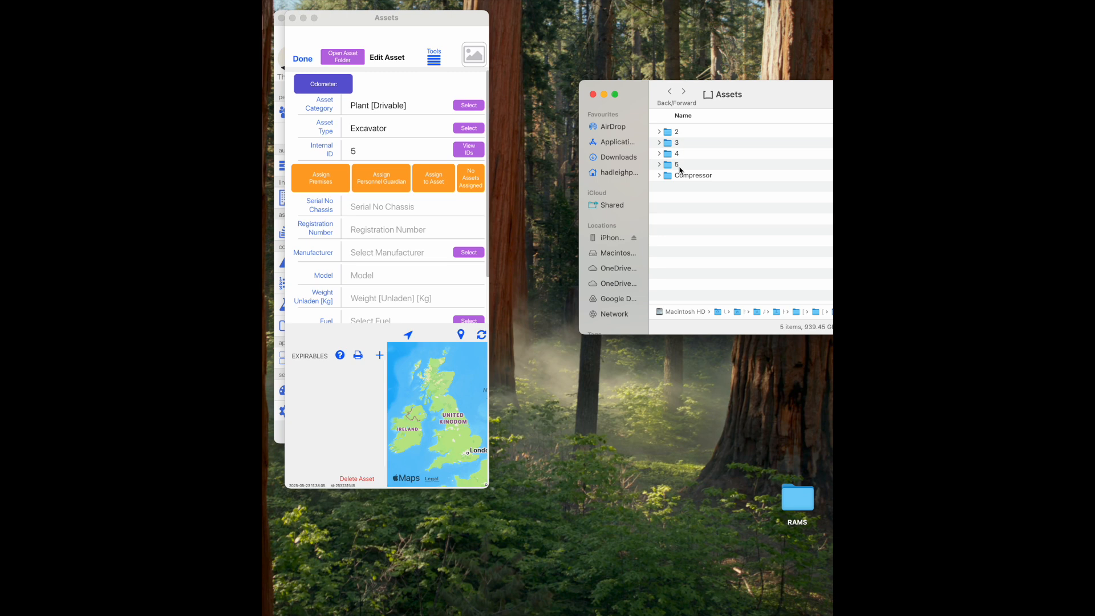
left_click(677, 165)
type("JC")
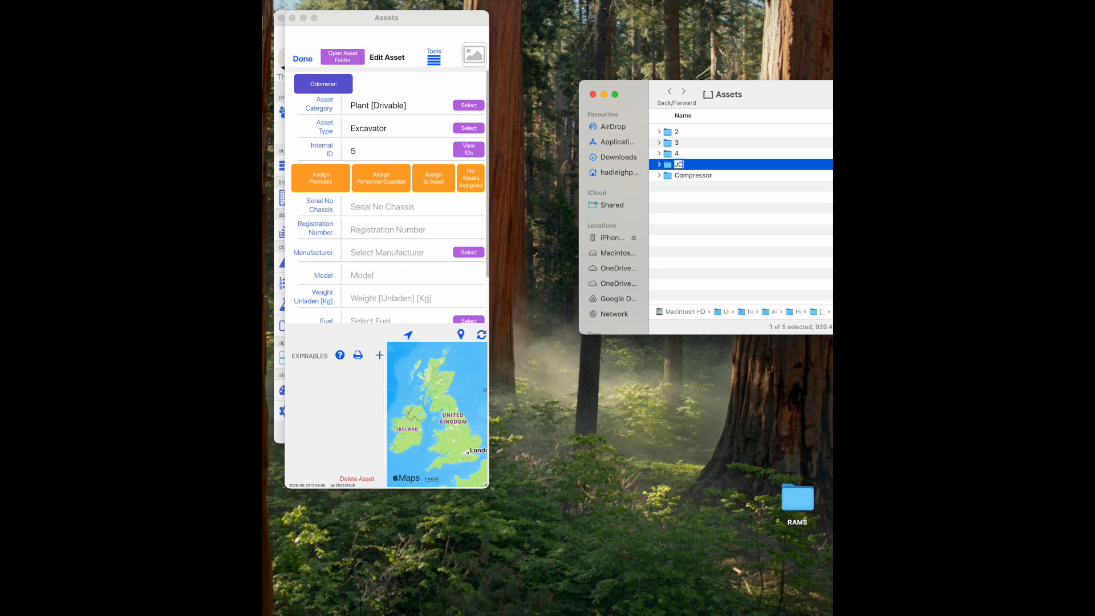
type("B Exacavator [5]")
key("Return")
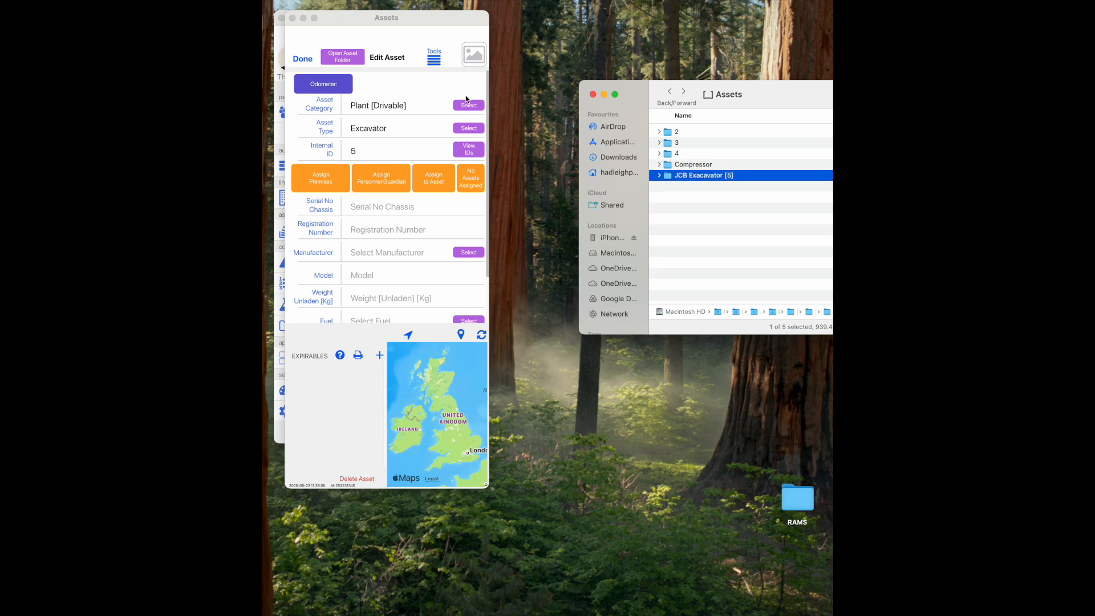
- Set the asset's folder path to JCB Exacavator [5] and save the asset settings
left_click(434, 57)
left_click(401, 80)
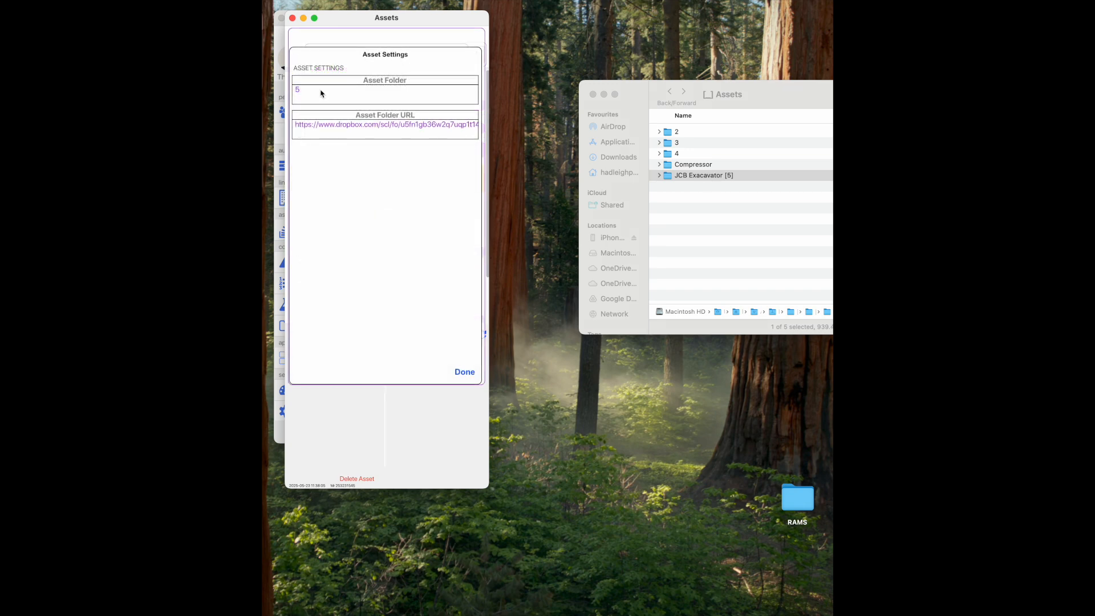
left_click(325, 95)
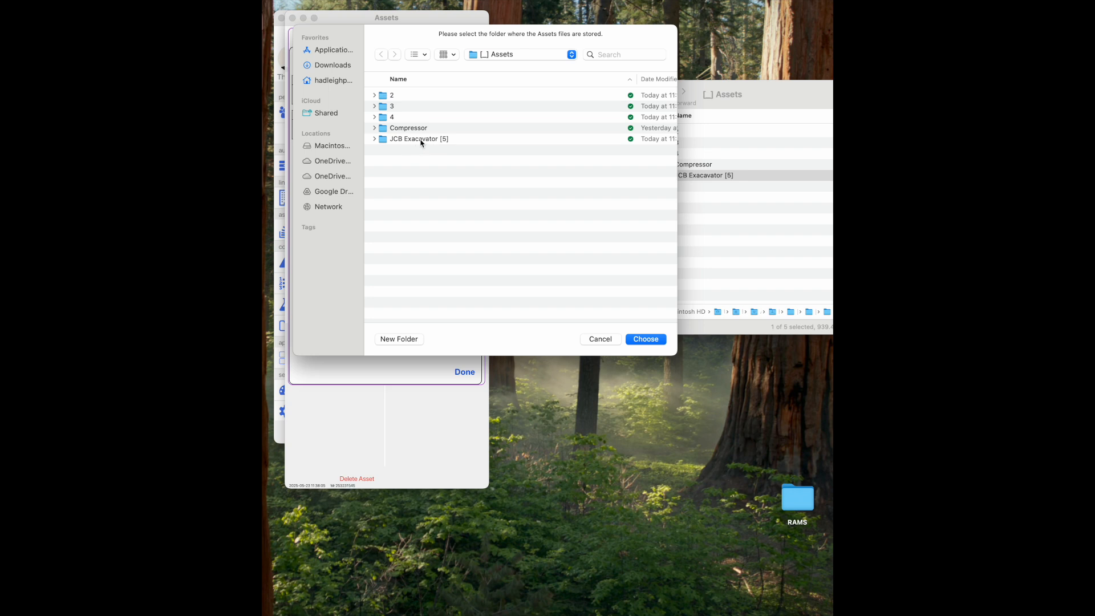
left_click(414, 141)
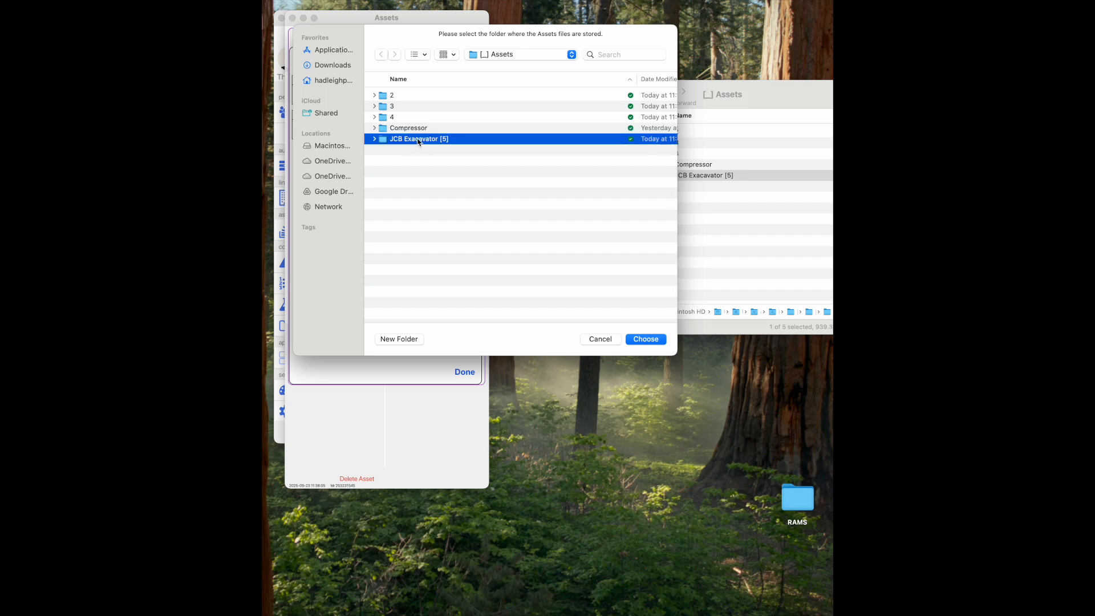
left_click(649, 342)
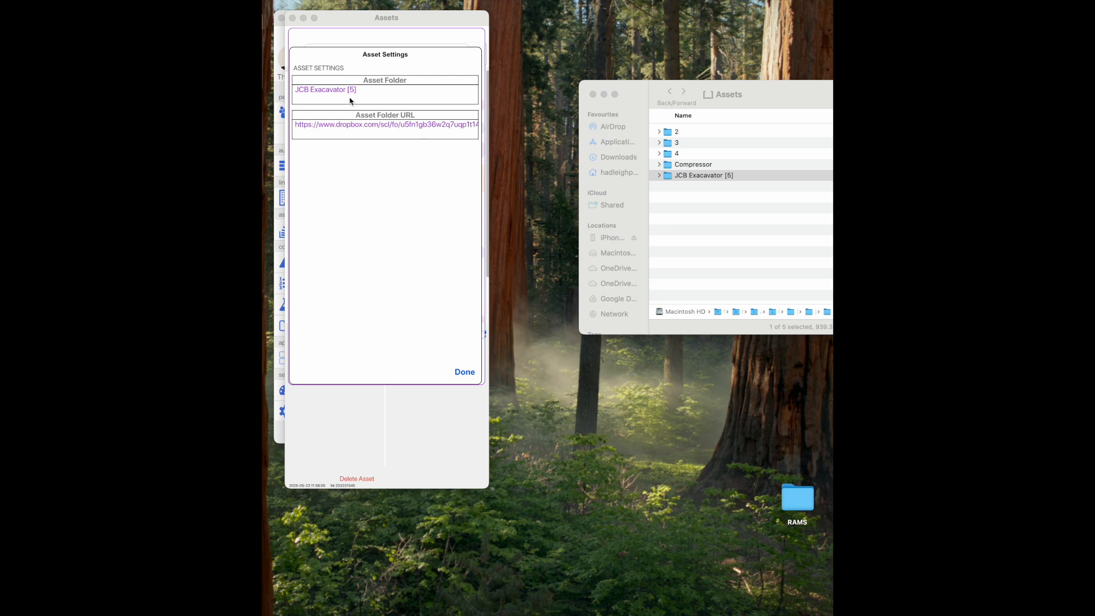
left_click(466, 372)
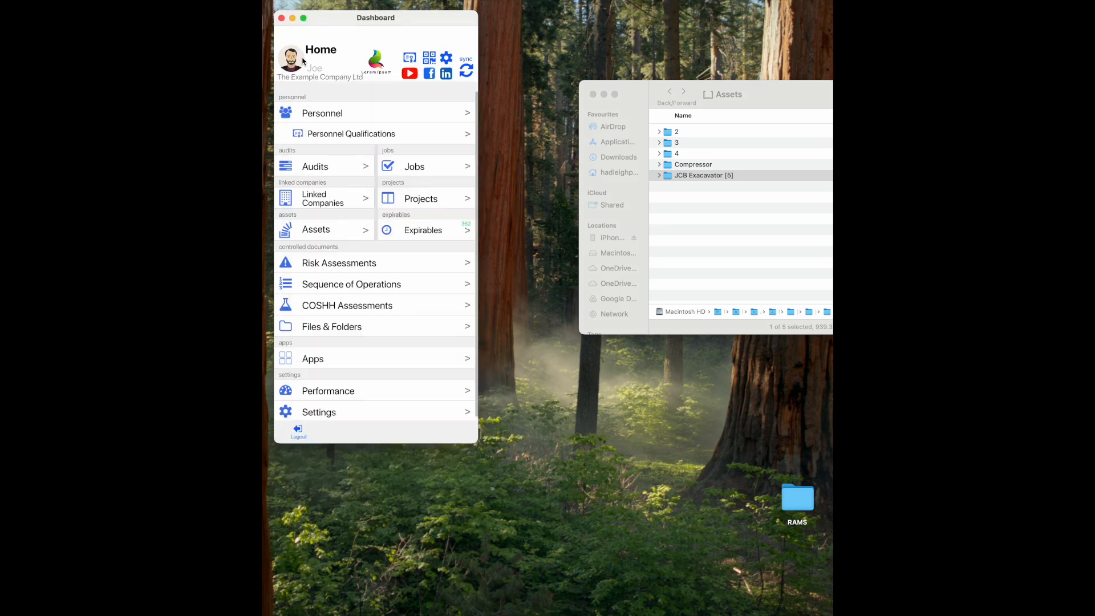